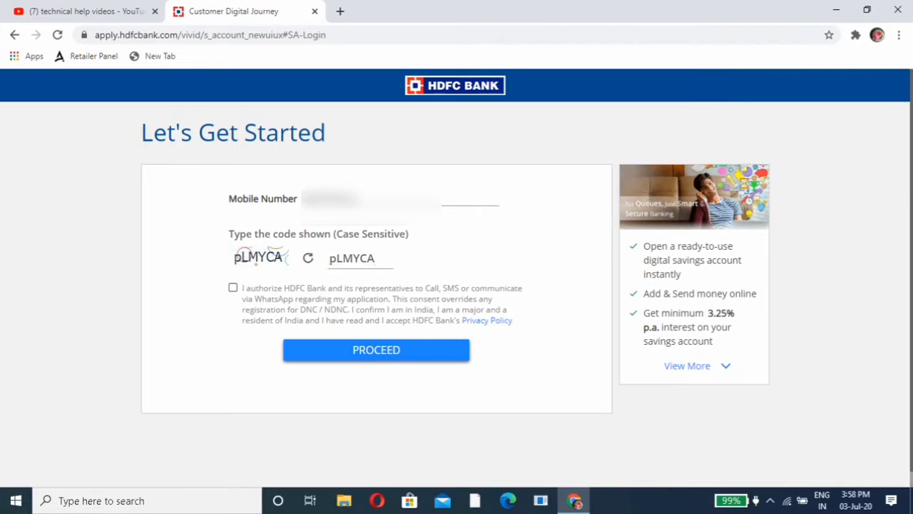
- Accept the consent declaration and verify the mobile number with the six-digit OTP received
key("Tab")
key("Return")
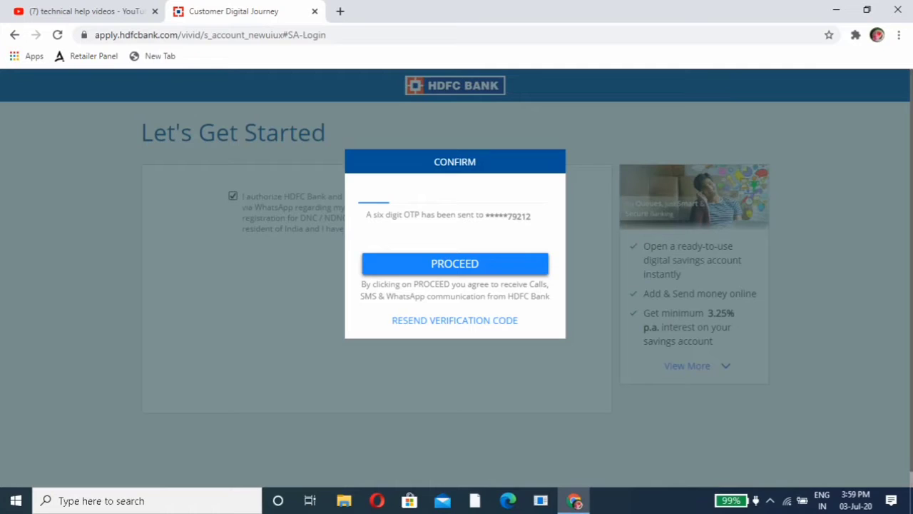
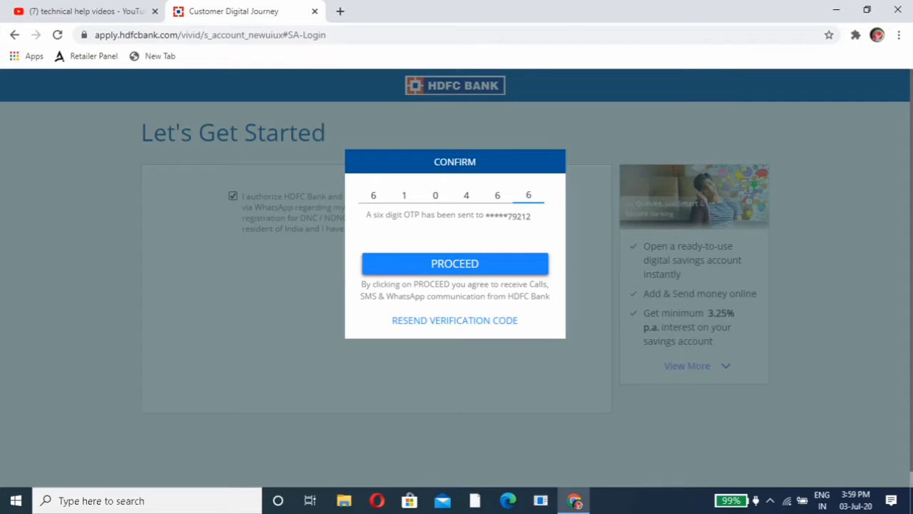
key("Return")
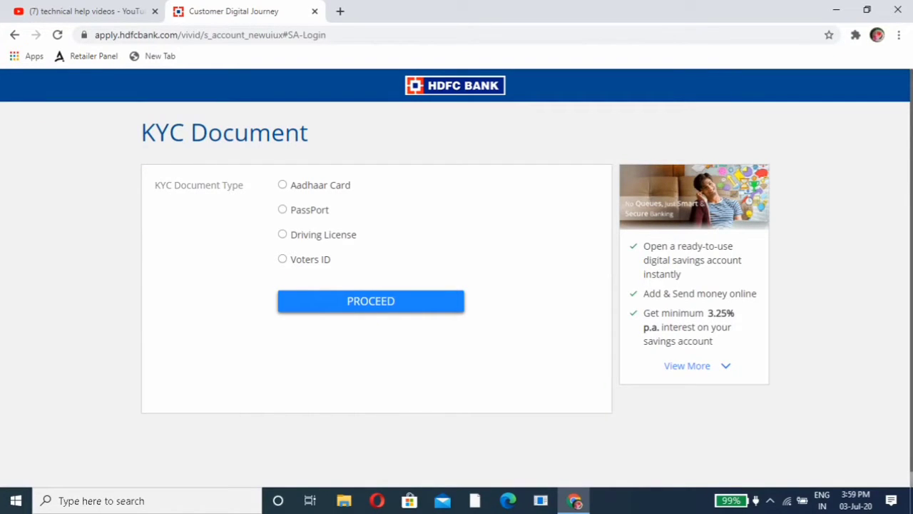
- Choose Aadhaar Card as KYC document, agree to its consent and submit the Aadhaar number
key("Return")
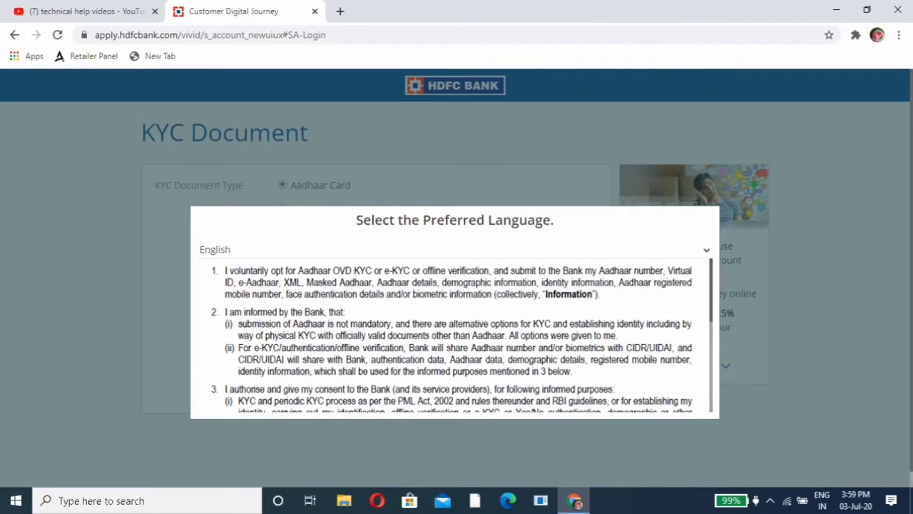
scroll(455, 335, "down", 7)
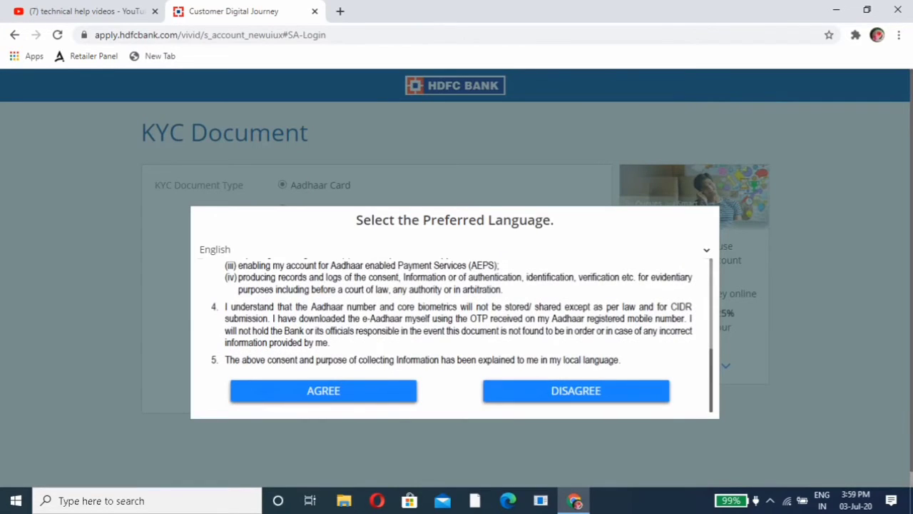
left_click(323, 391)
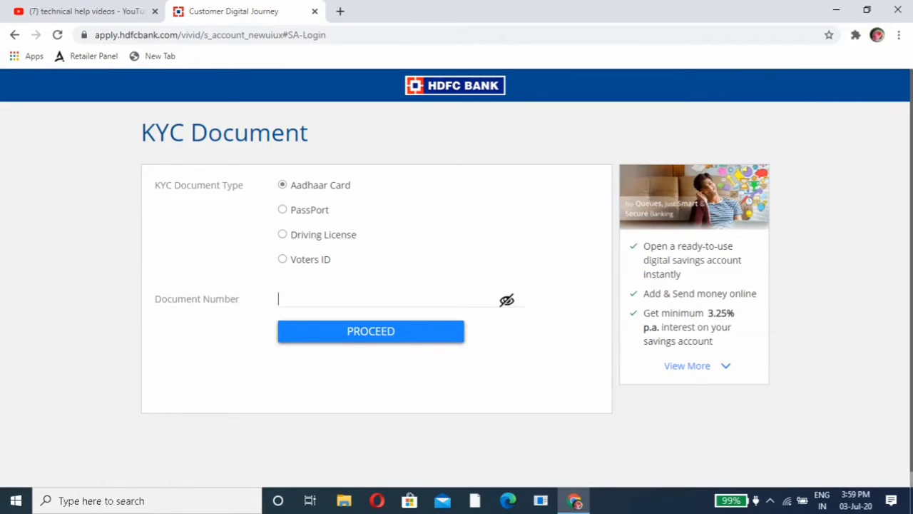
type("••••••")
key("BackSpace")
key("BackSpace")
key("BackSpace")
key("BackSpace")
key("BackSpace")
key("BackSpace")
type("••••••••••••")
key("Return")
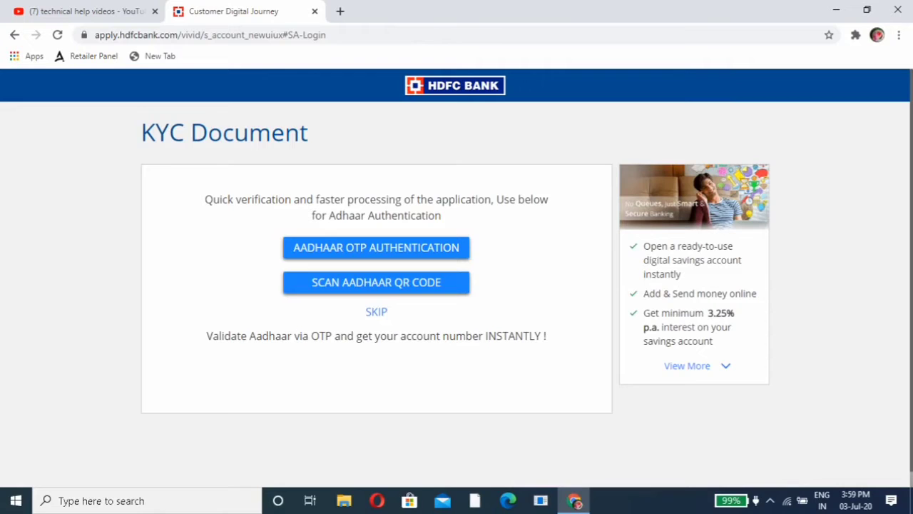
- Verify the Aadhaar via OTP authentication and confirm no other Aadhaar OTP-based account exists
key("Return")
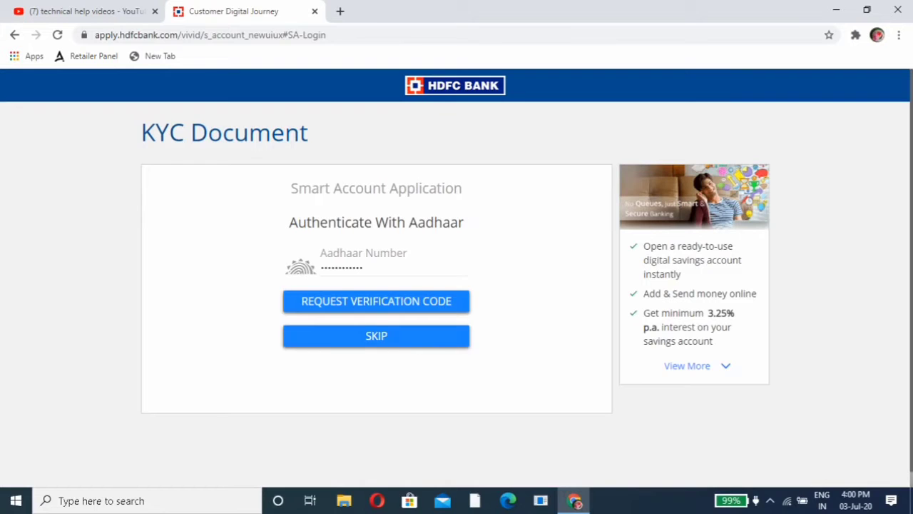
key("Return")
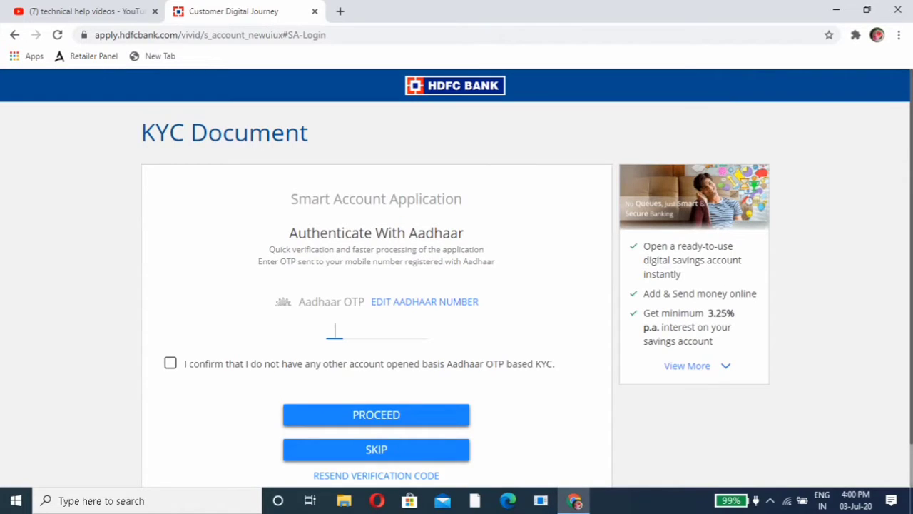
left_click(170, 362)
left_click(376, 414)
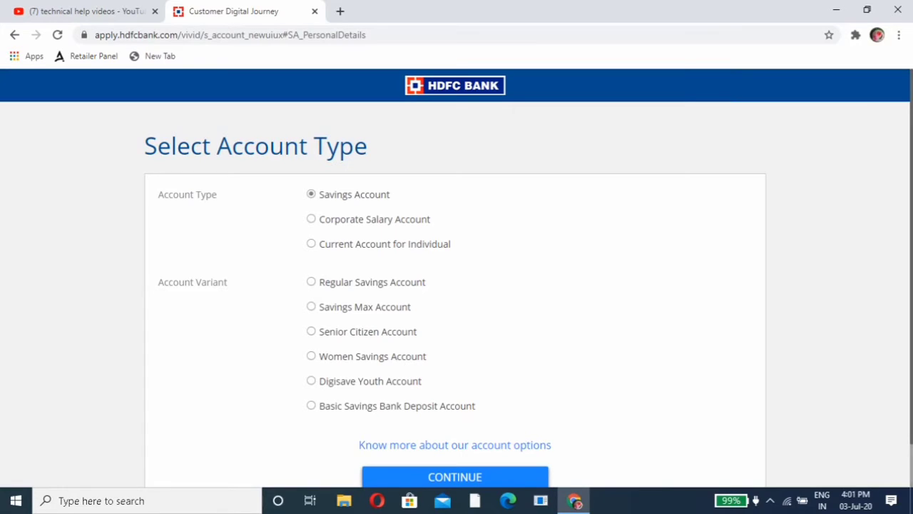
- Select the Basic Savings Bank Deposit Account variant and continue
left_click(311, 406)
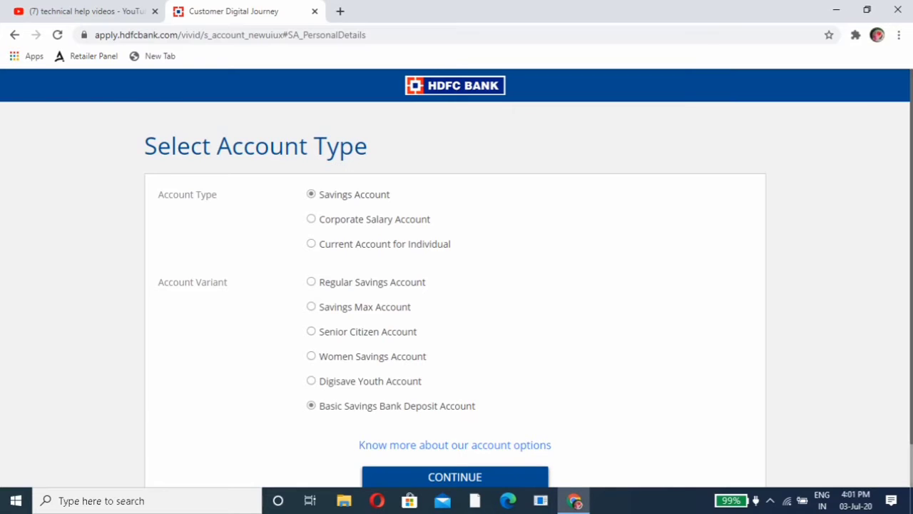
left_click(456, 477)
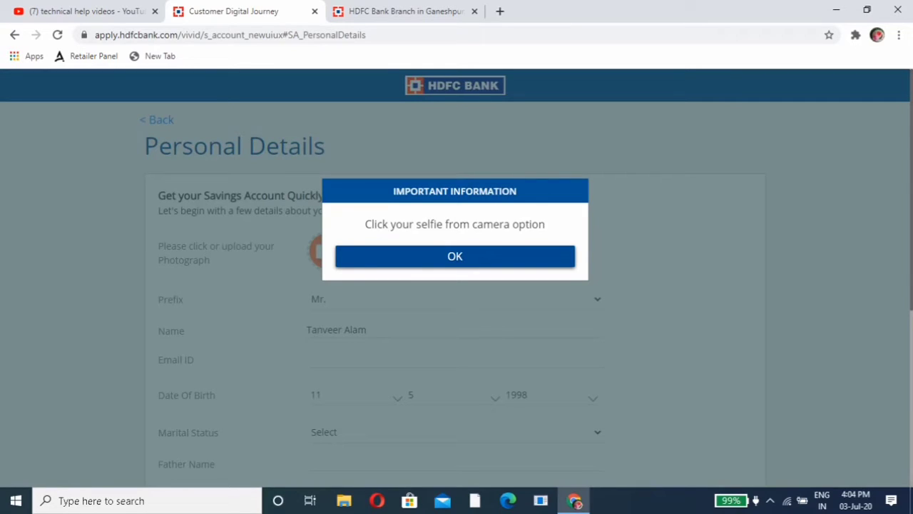
- Dismiss the selfie notice and browse to the Downloads > MY DOCUMENT folder for a photo
key("Return")
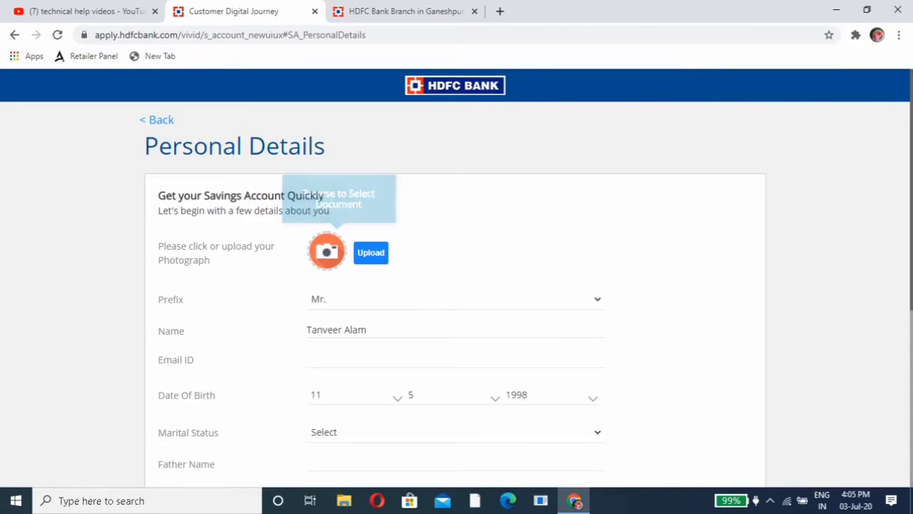
left_click(371, 252)
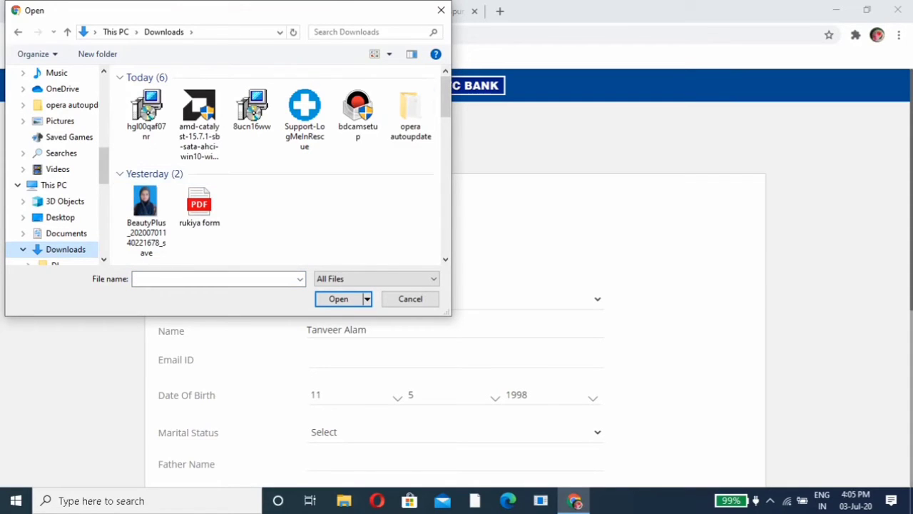
scroll(299, 172, "down", 3)
scroll(285, 164, "down", 5)
scroll(251, 87, "down", 2)
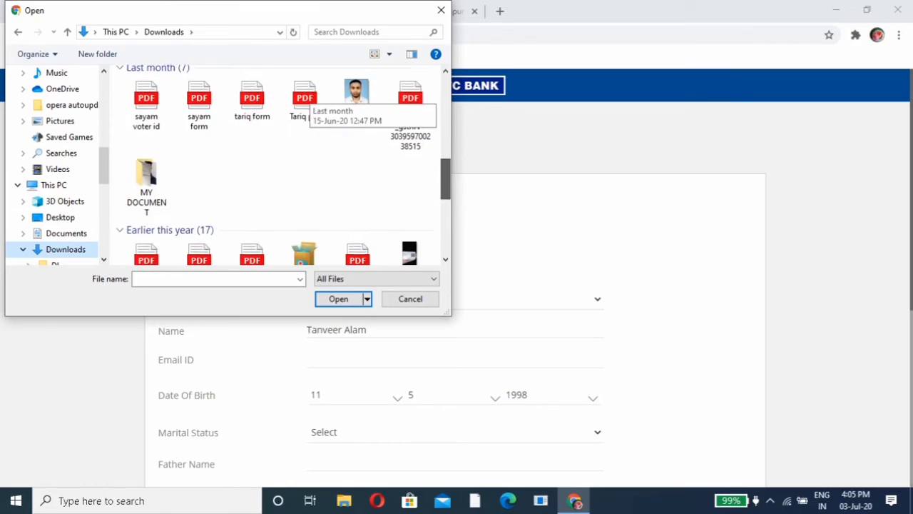
left_click(146, 212)
double_click(146, 212)
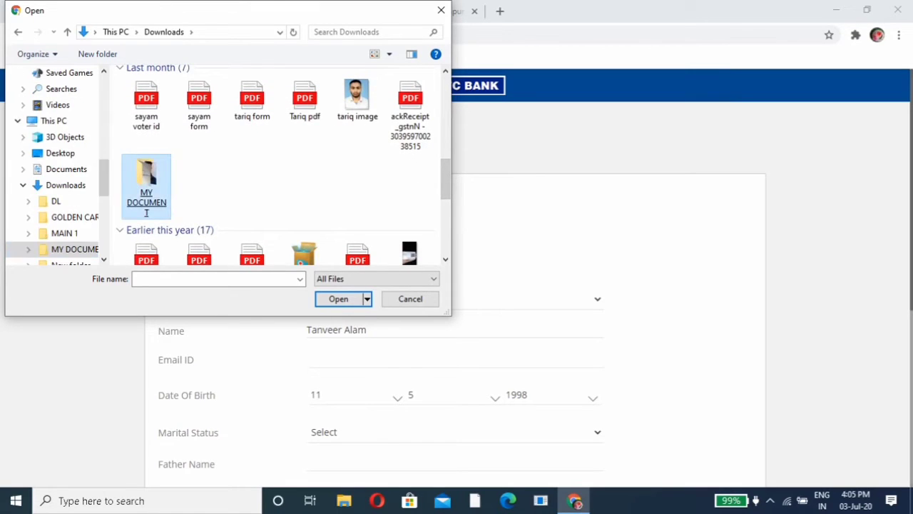
- Choose the IMG_20190313 JPG as the applicant's photograph
left_click(164, 177)
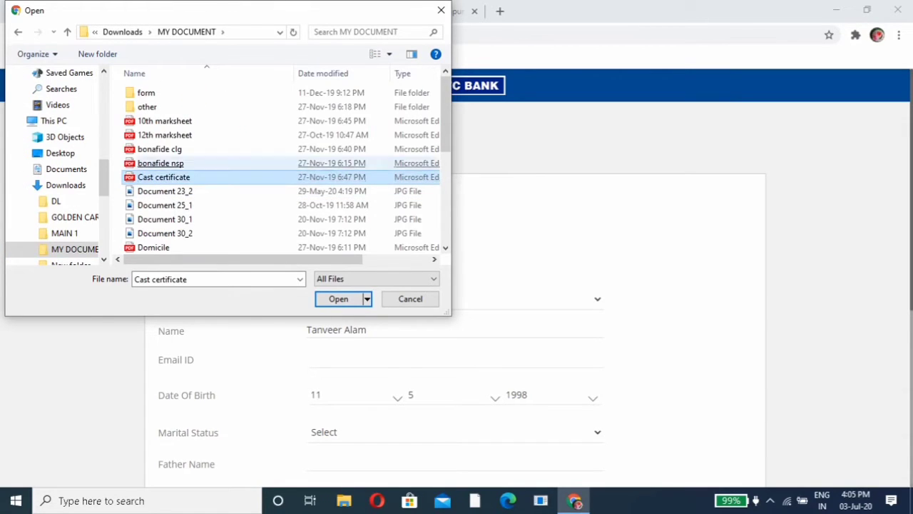
scroll(285, 164, "down", 4)
scroll(300, 164, "down", 1)
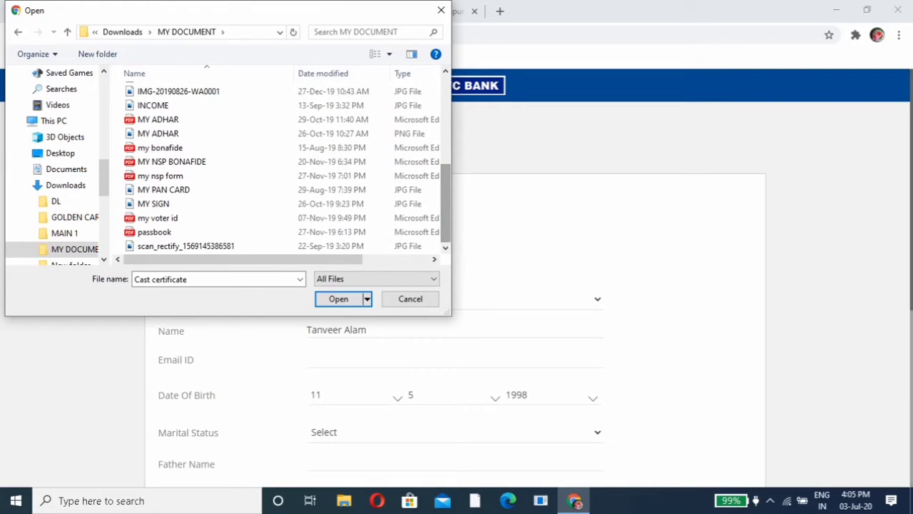
scroll(307, 191, "up", 2)
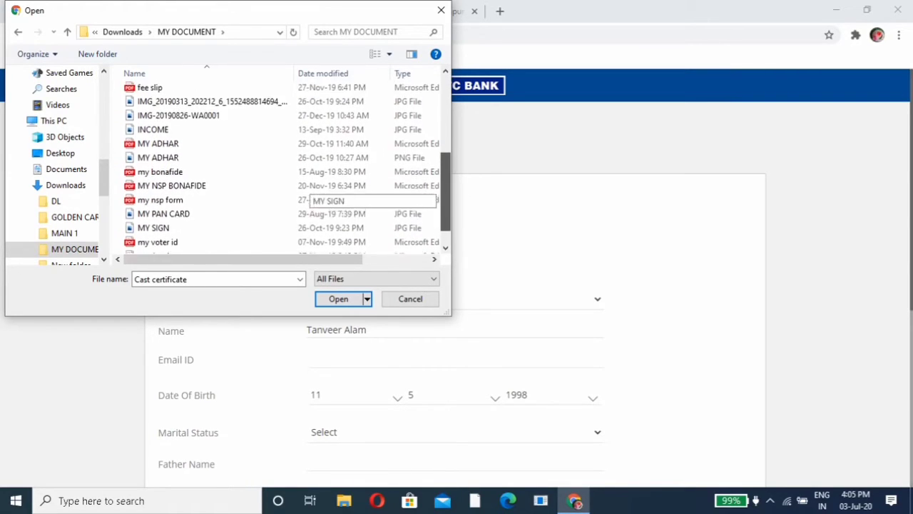
scroll(307, 182, "up", 1)
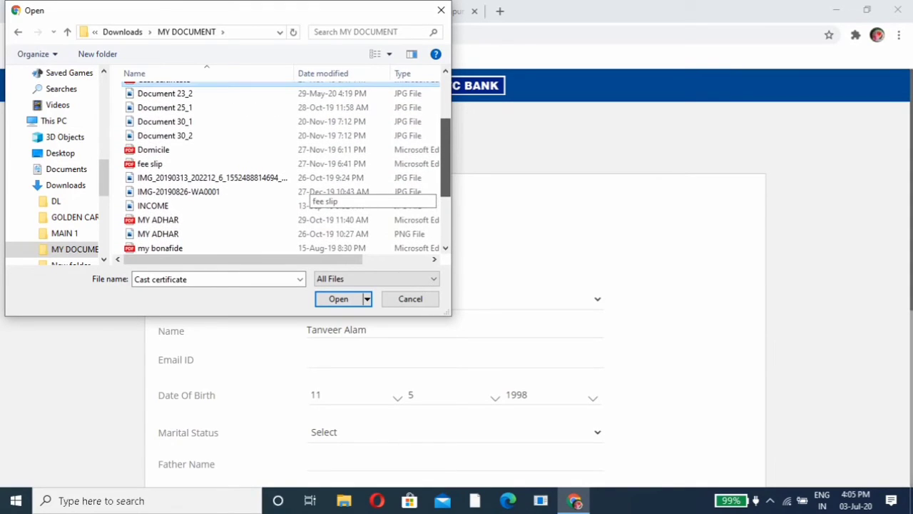
left_click(214, 177)
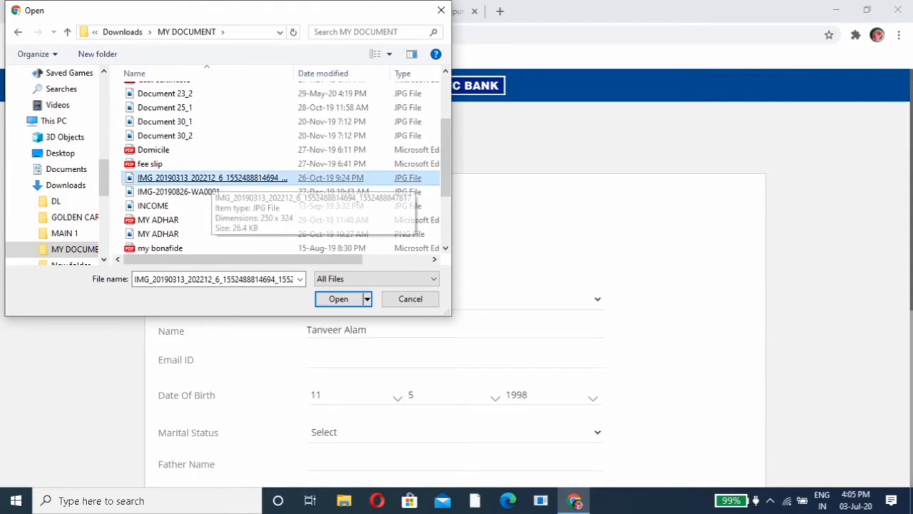
double_click(214, 177)
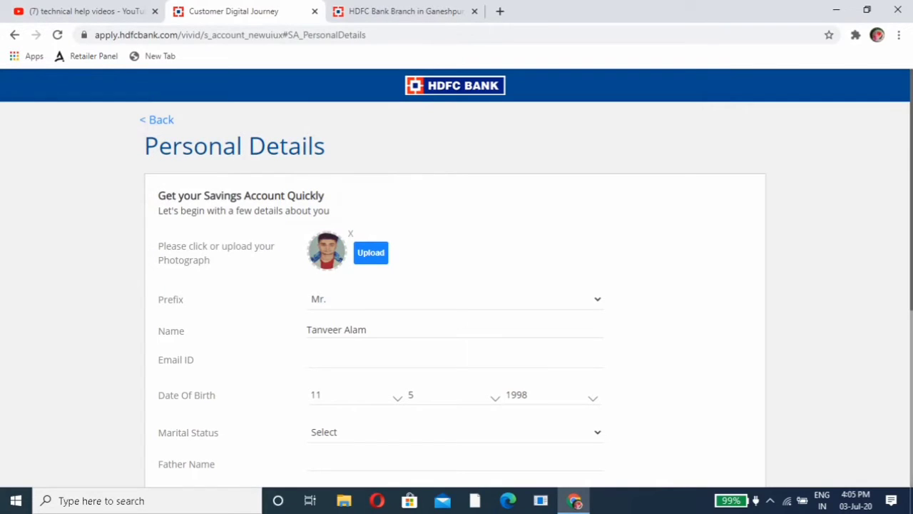
- Upload the chosen photograph and enter the applicant's e-mail address
left_click(371, 252)
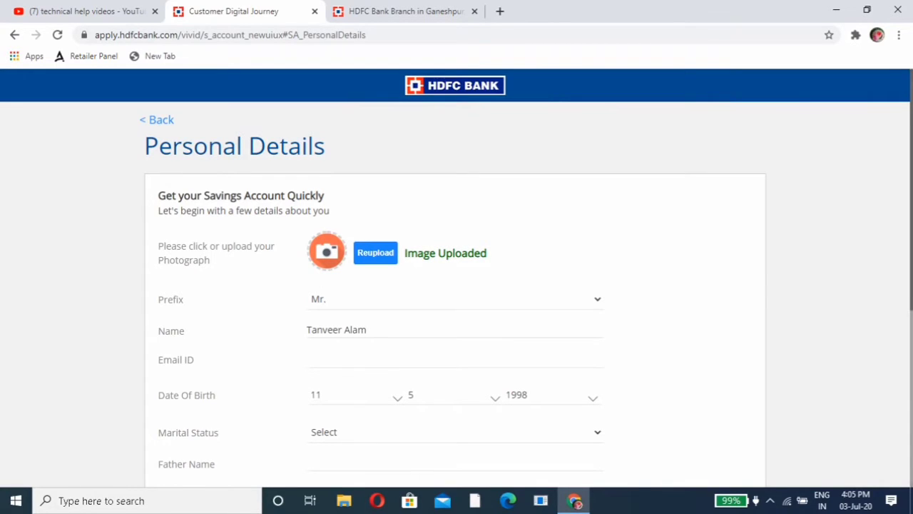
scroll(456, 285, "down", 2)
scroll(457, 286, "down", 1)
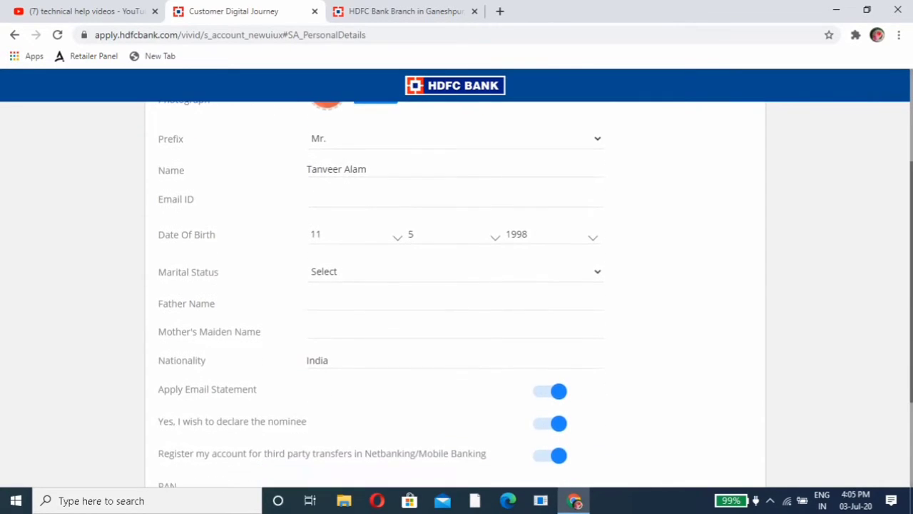
left_click(308, 199)
type("A")
key("Caps_Lock")
key("BackSpace")
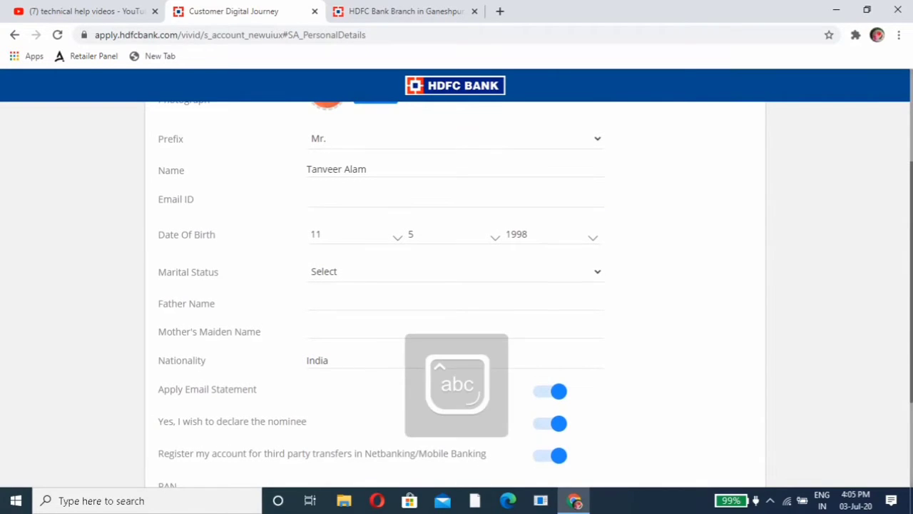
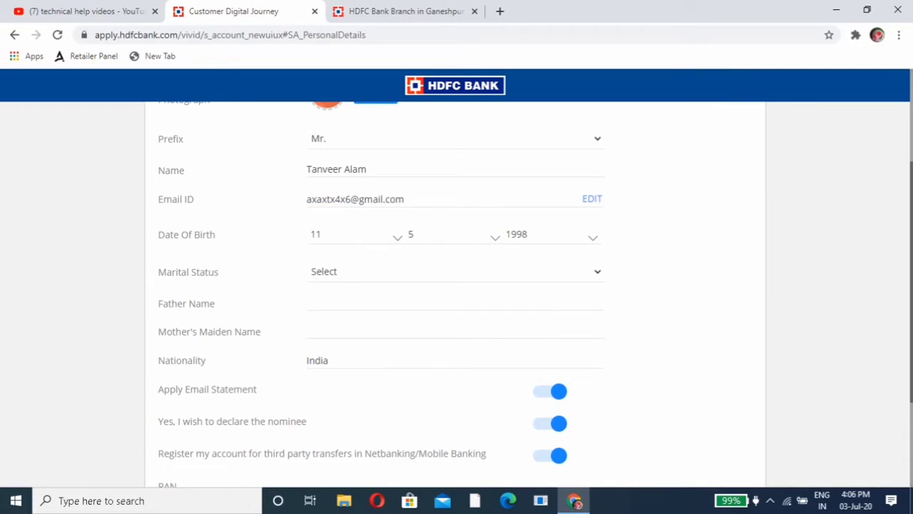
- Set marital status to Unmarried and enter the father's name
key("space")
key("Down")
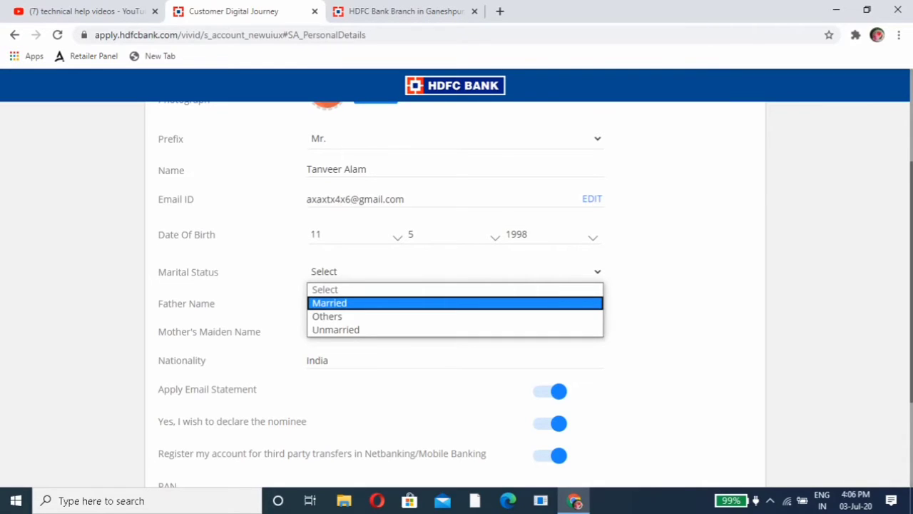
key("Down")
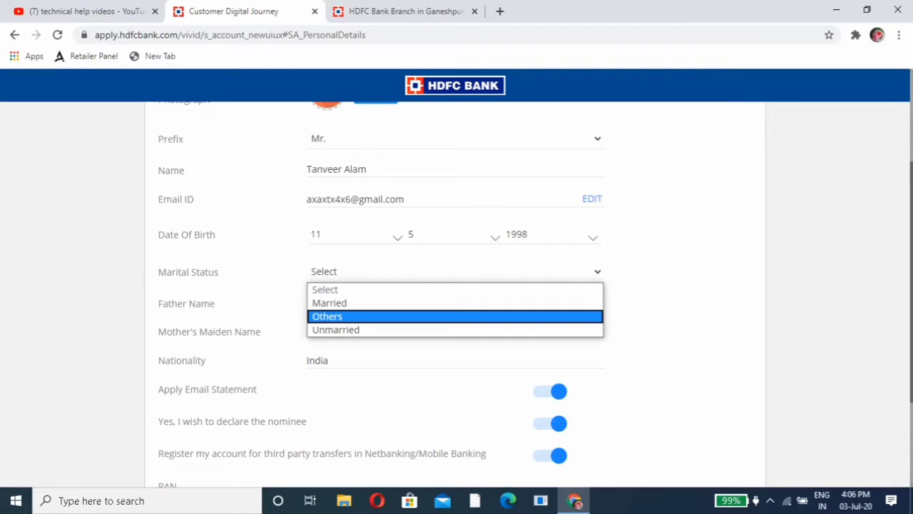
key("Down")
key("Return")
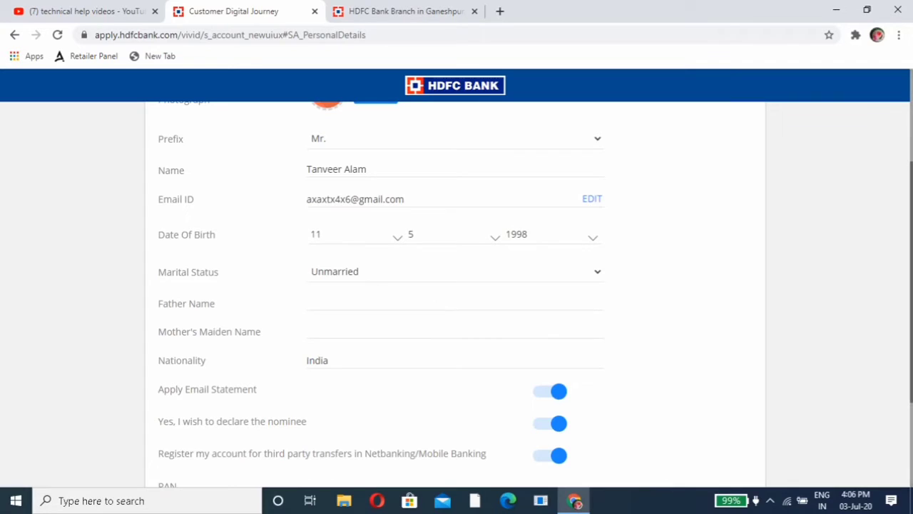
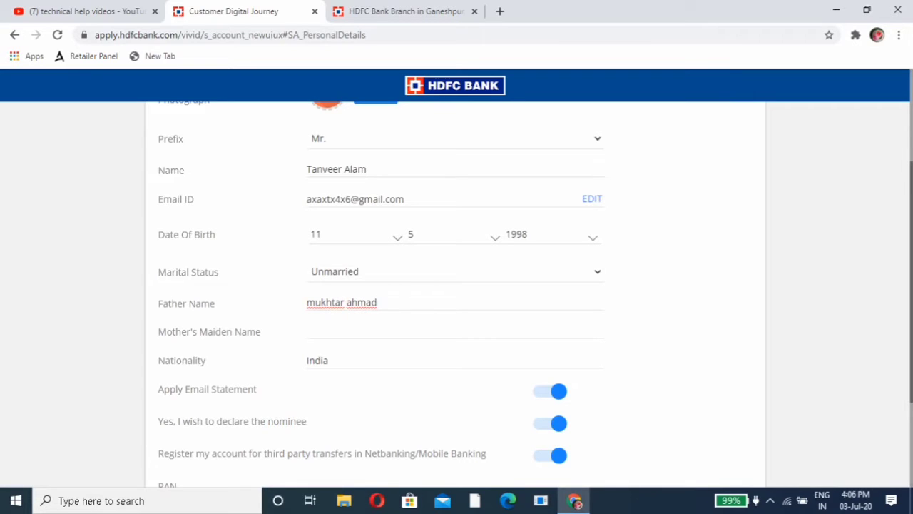
scroll(457, 293, "down", 3)
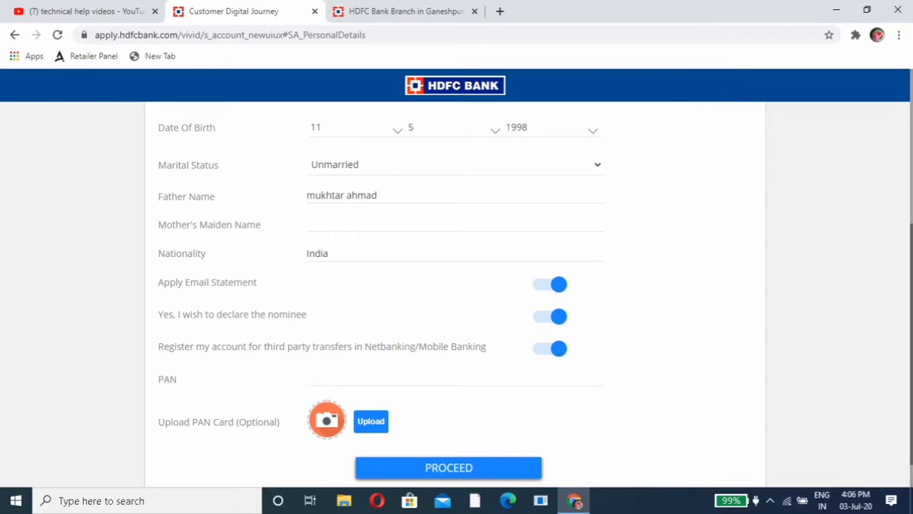
- Enter the PAN in capitals, upload the MY PAN CARD image as ID proof, and start the mother's maiden name
key("Caps_Lock")
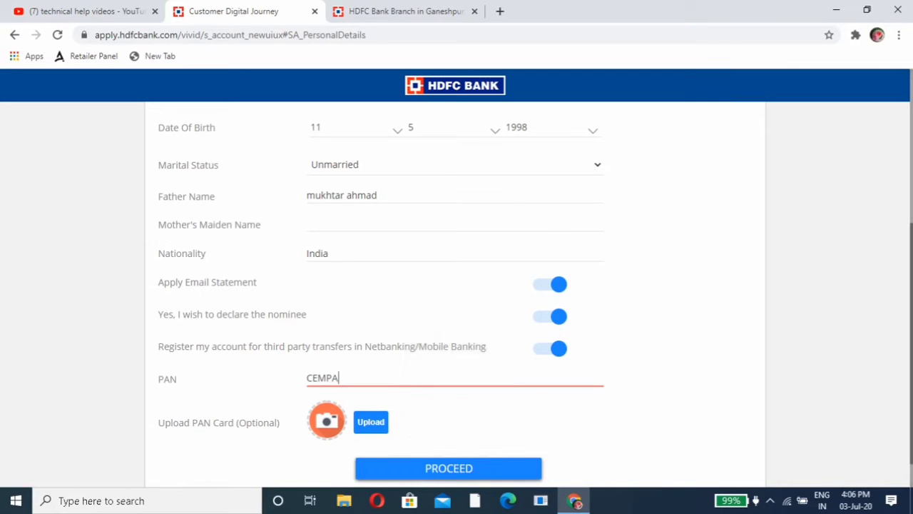
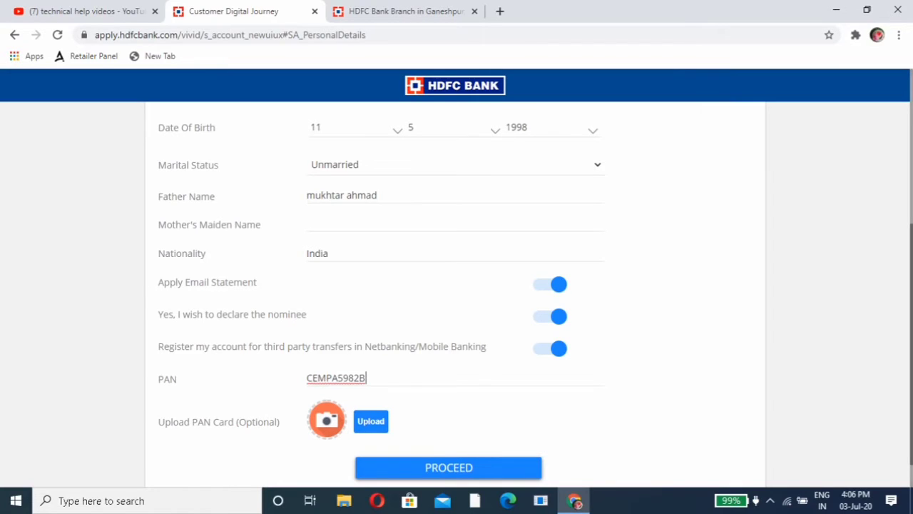
scroll(326, 381, "down", 1)
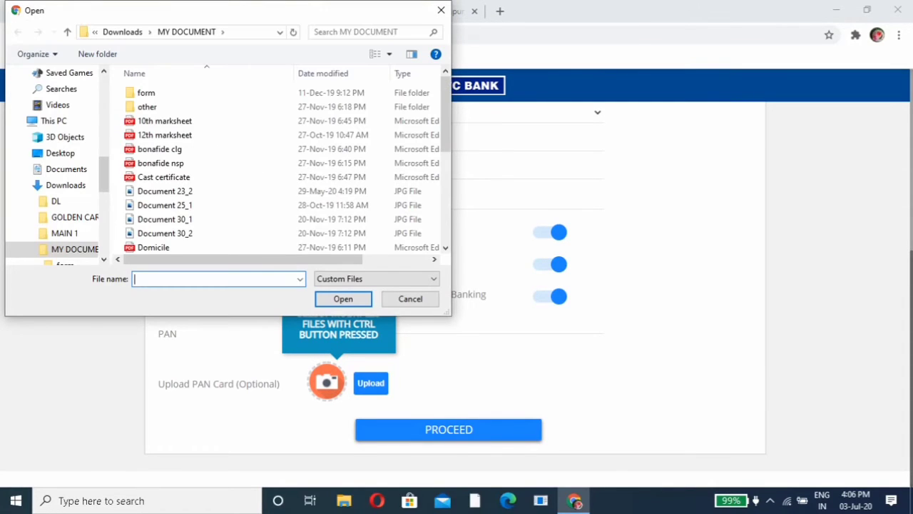
scroll(306, 136, "down", 2)
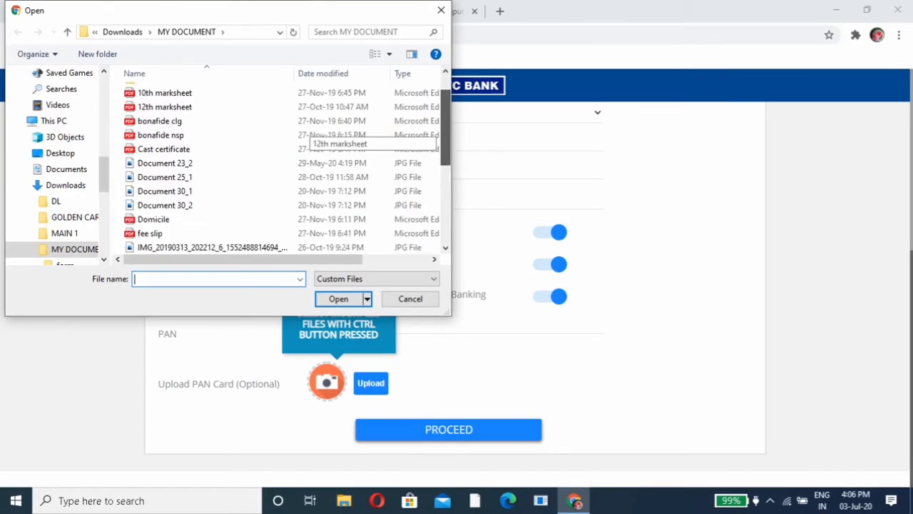
scroll(307, 136, "down", 4)
scroll(307, 140, "down", 1)
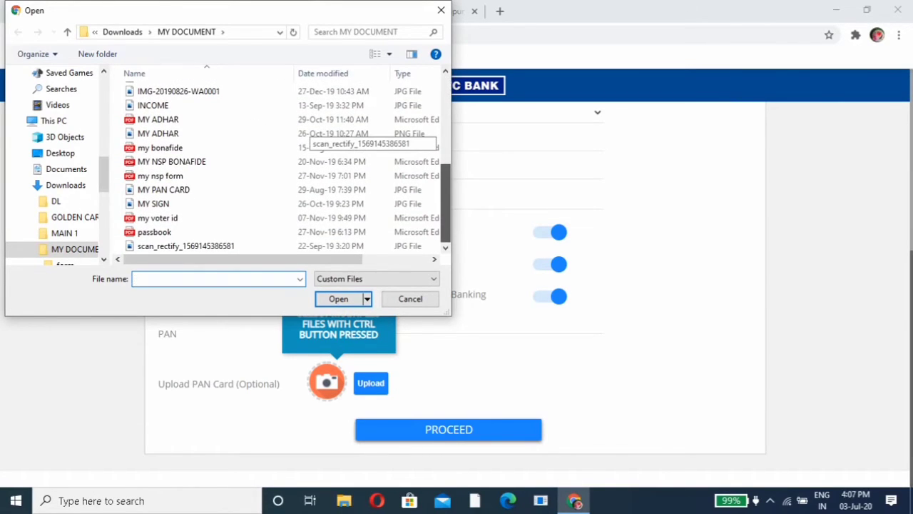
scroll(307, 139, "up", 1)
double_click(164, 199)
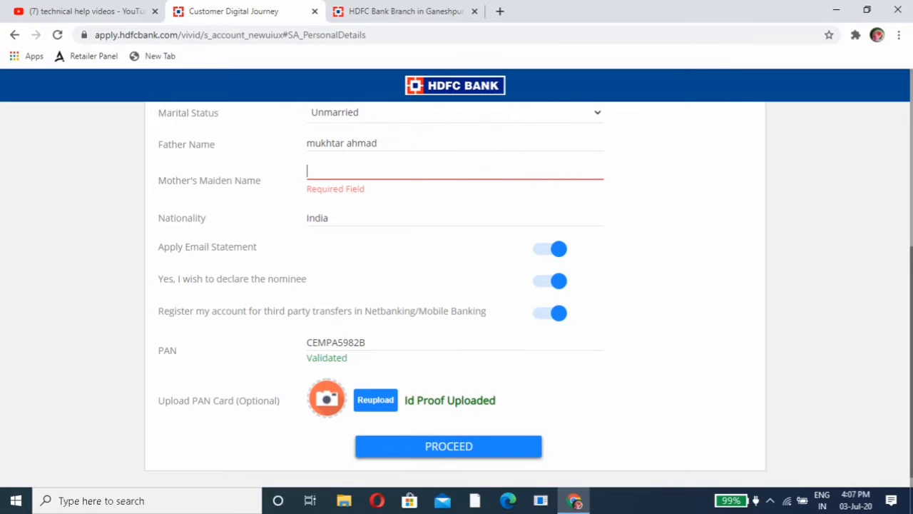
type("SHA")
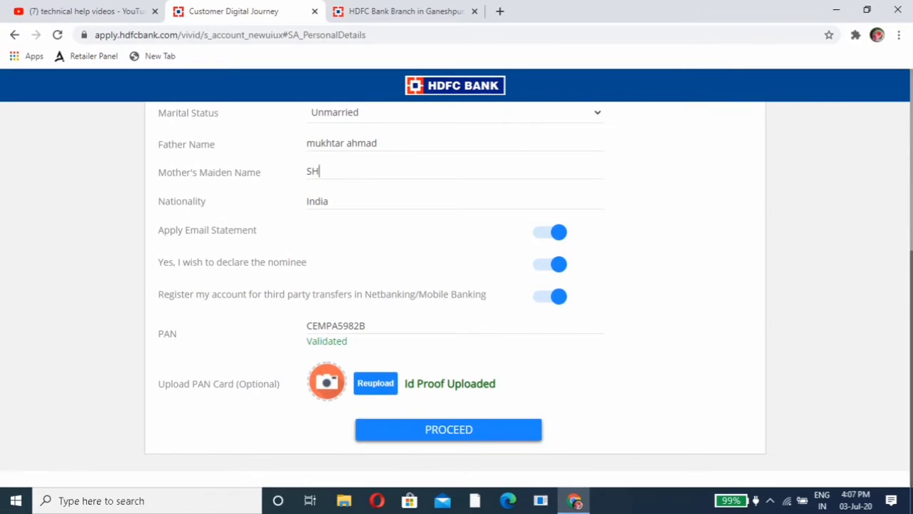
key("BackSpace")
key("BackSpace")
- Finish the mother's maiden name and submit the Personal Details page
key("Caps_Lock")
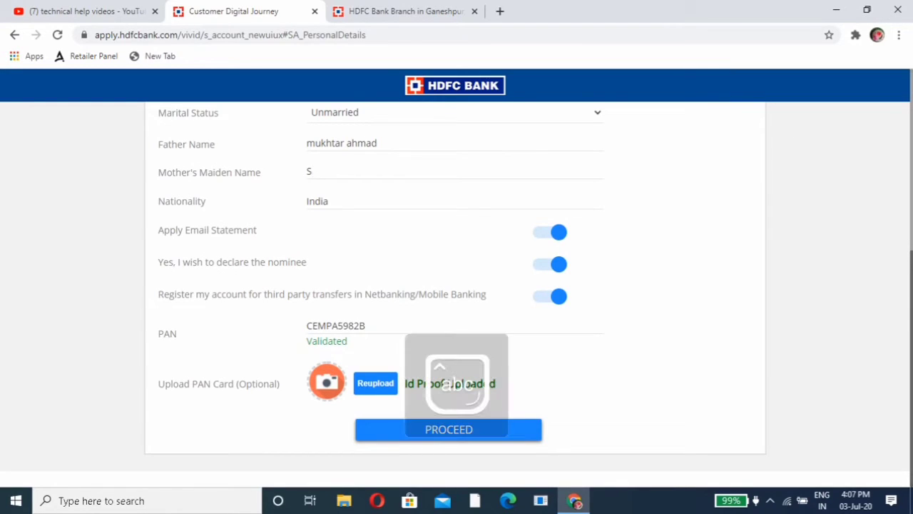
type("hamsh")
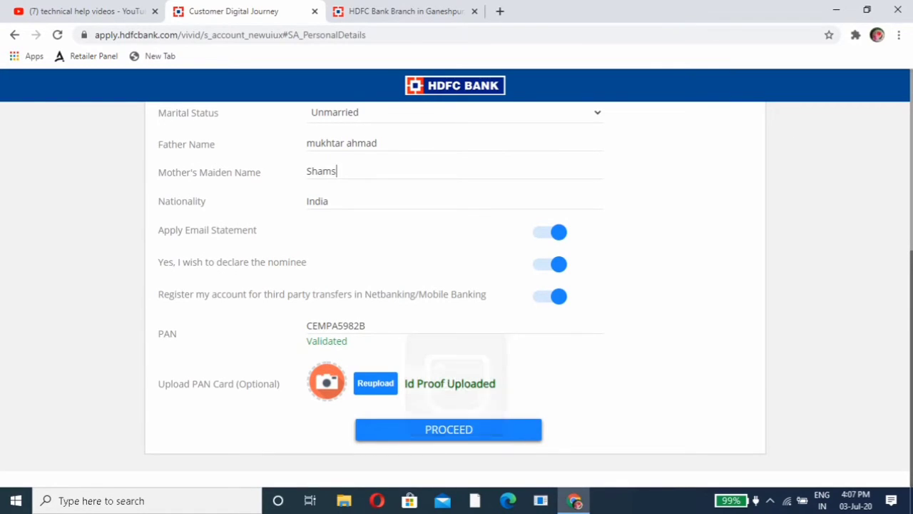
type("eeda")
left_click(449, 428)
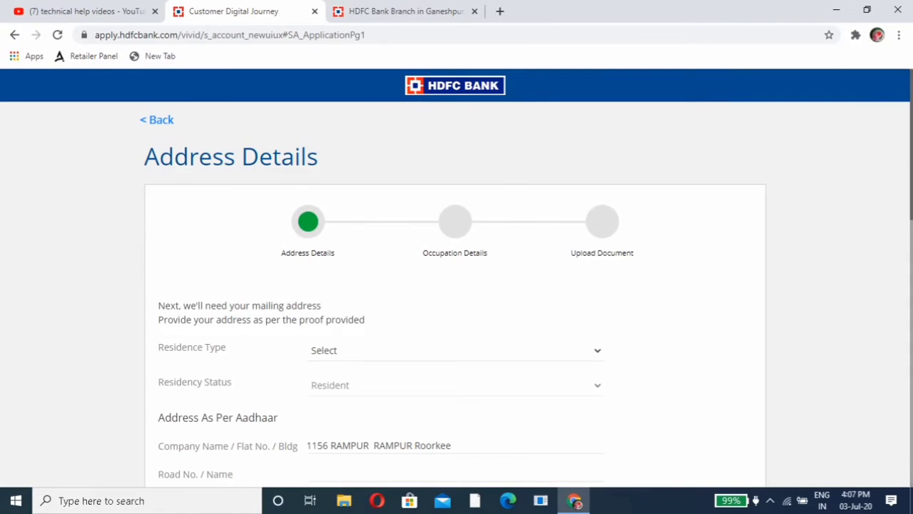
- Set the Residence Type to Owned
scroll(456, 285, "down", 1)
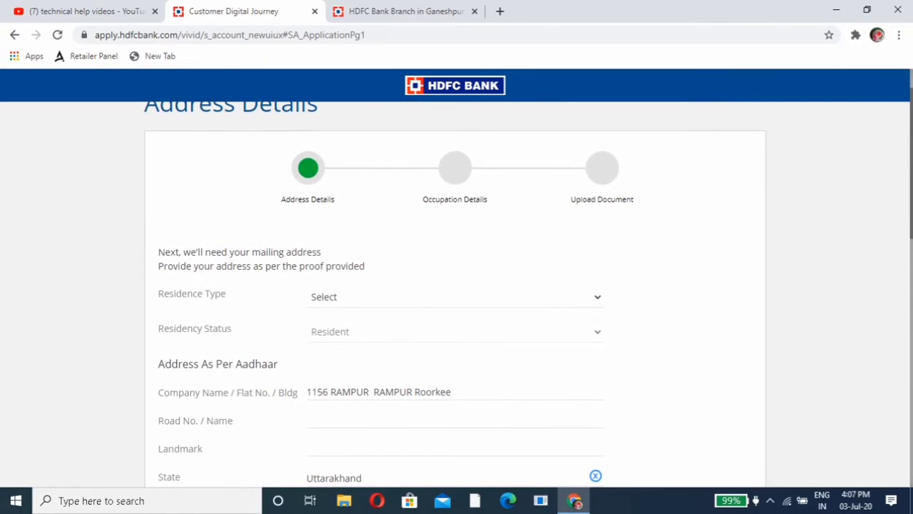
left_click(455, 297)
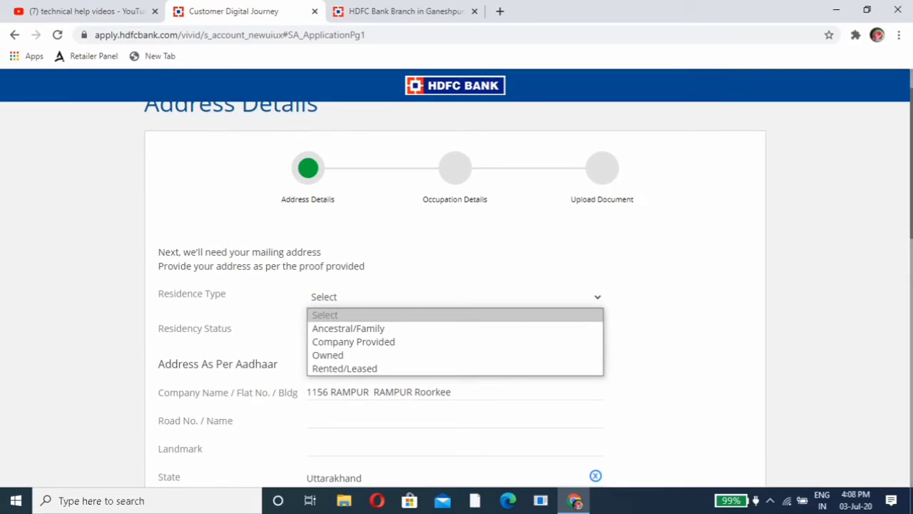
key("Down")
key("Down")
key("Down")
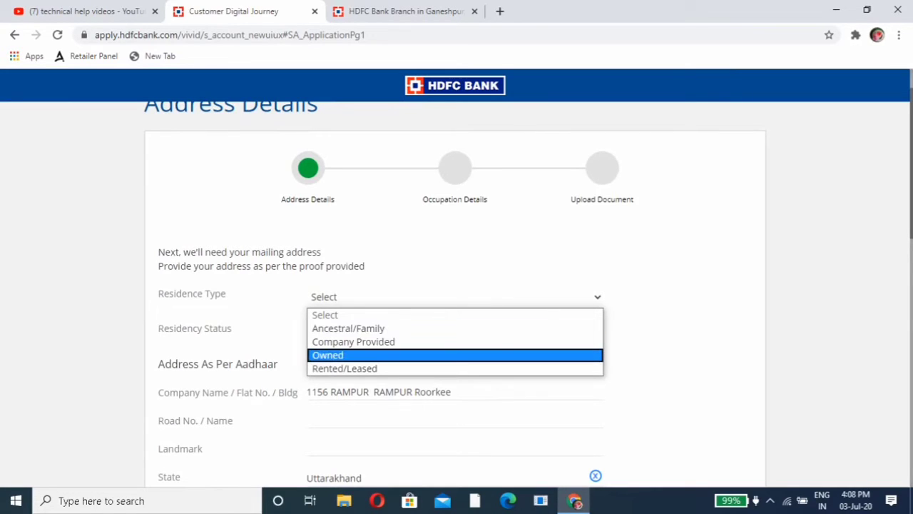
key("Return")
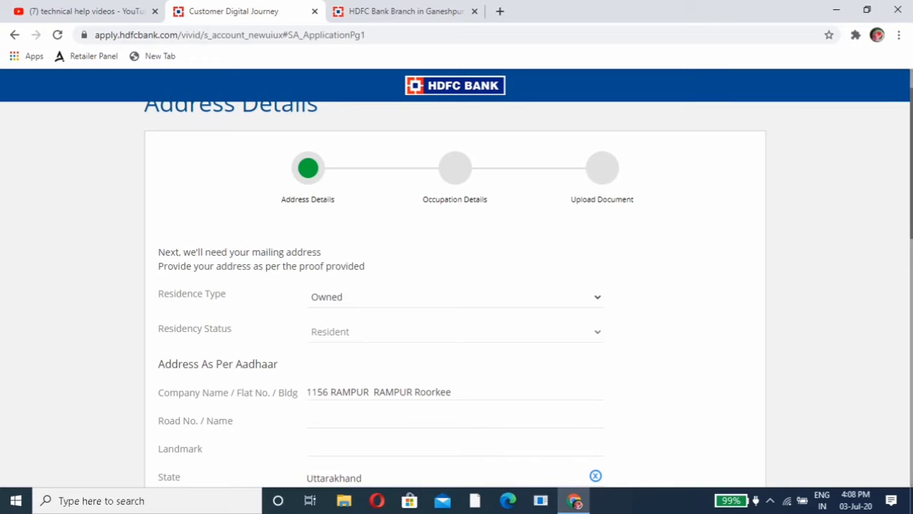
- Fill in the Aadhaar address landmark and the required road name
scroll(457, 292, "down", 3)
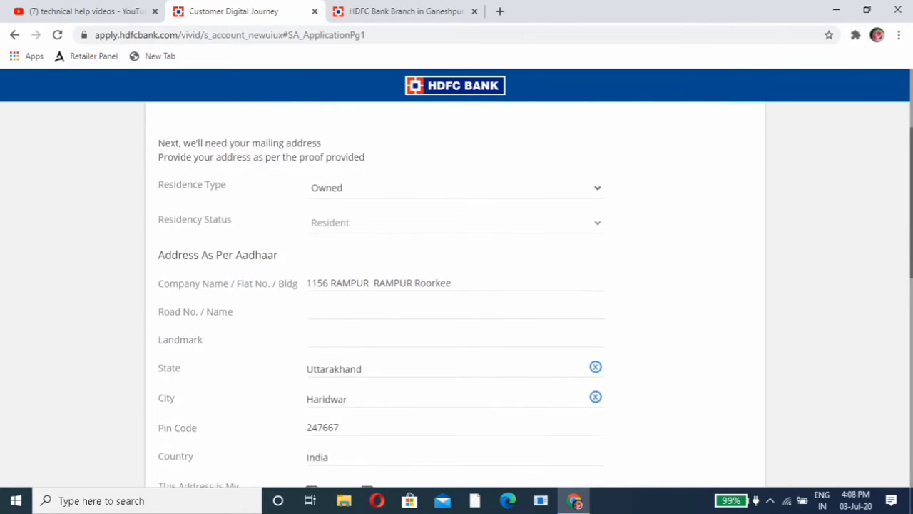
scroll(456, 292, "down", 1)
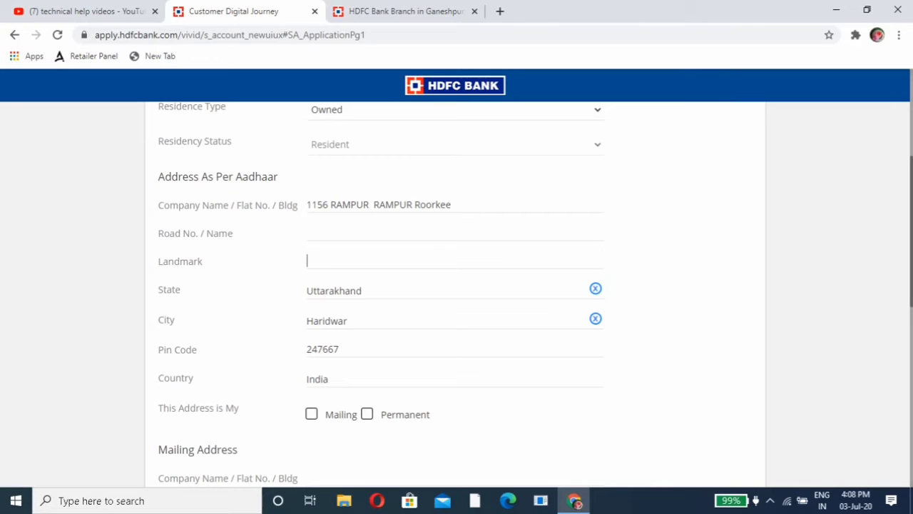
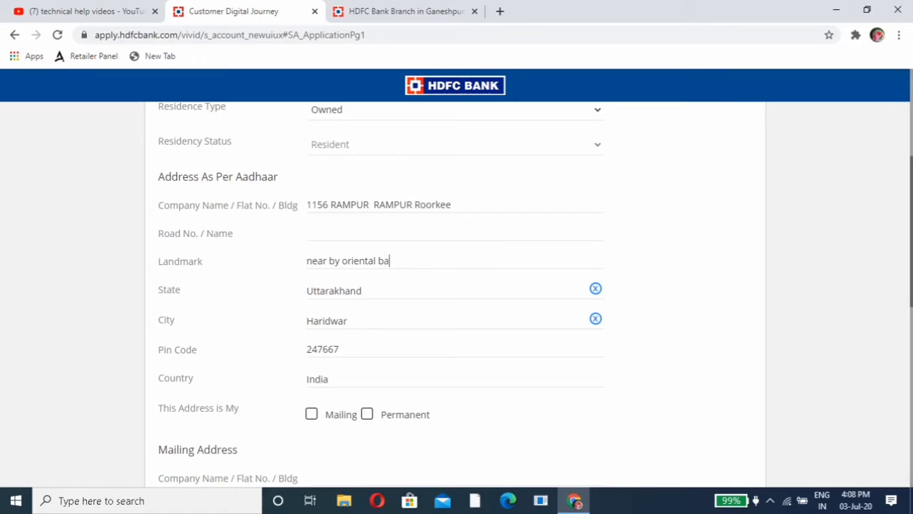
scroll(456, 285, "down", 1)
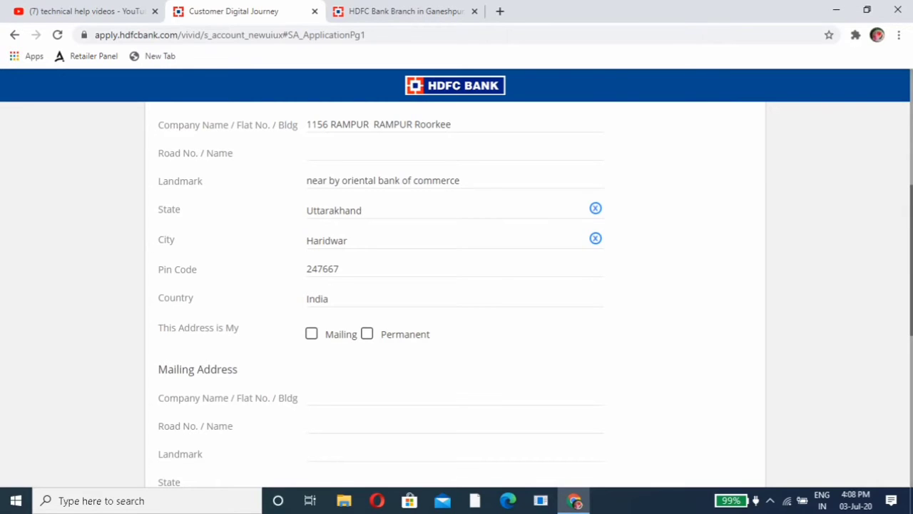
key("Return")
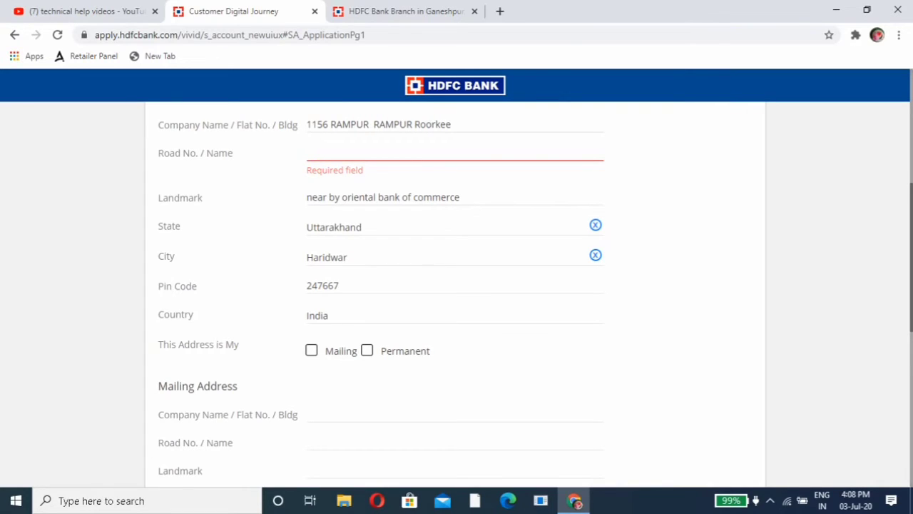
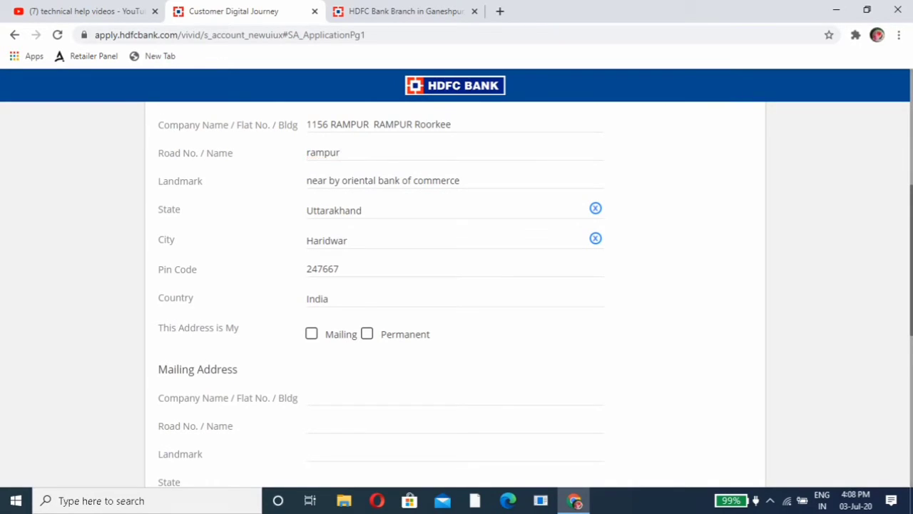
- Mark the address as permanent and enter the mailing house number, road and landmark
left_click(367, 334)
scroll(457, 285, "down", 3)
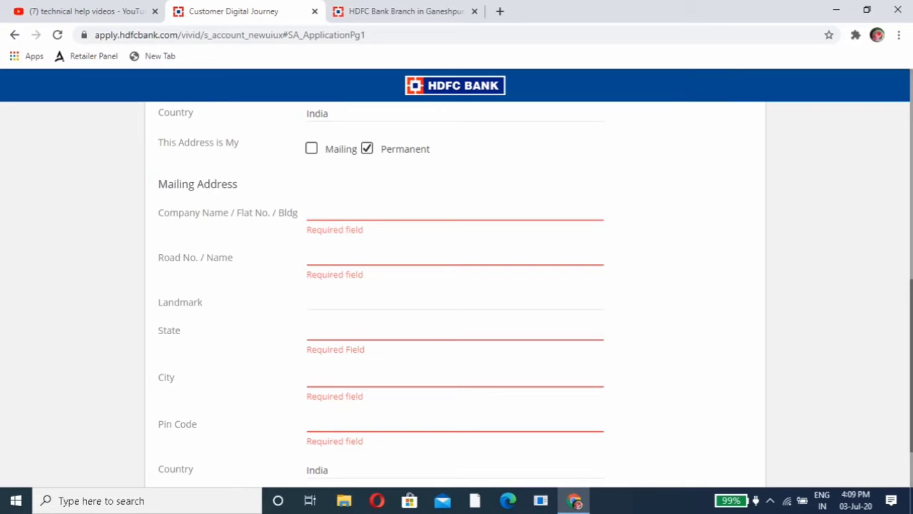
left_click(308, 241)
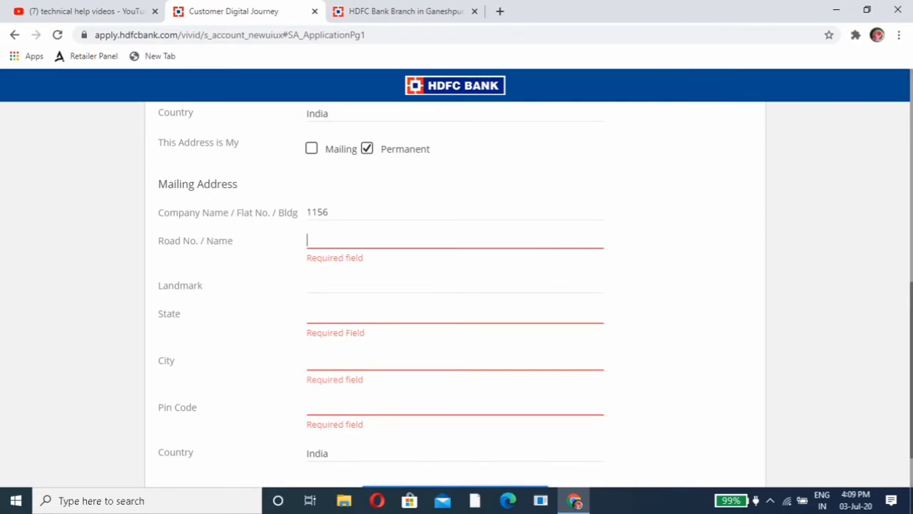
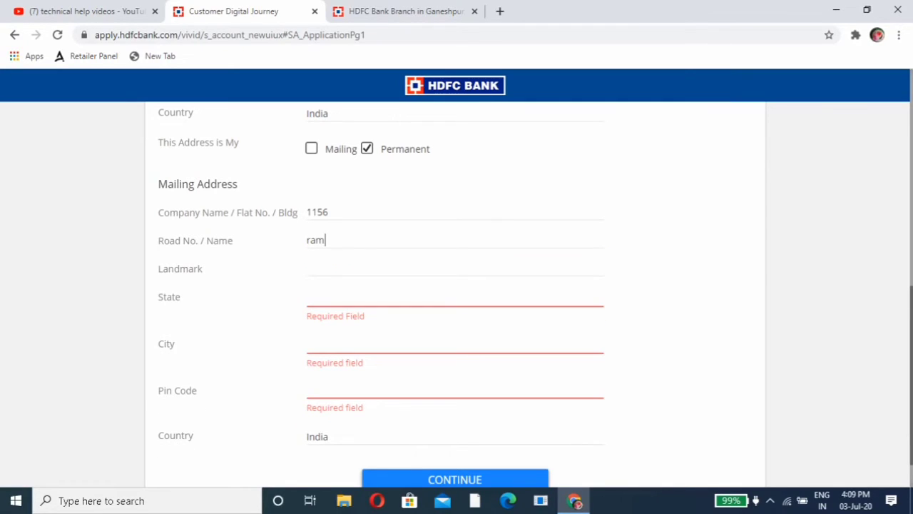
left_click(307, 268)
- Set mailing state Uttarakhand, city ROORKEE and the pin code, and continue
key("Tab")
type("uttar")
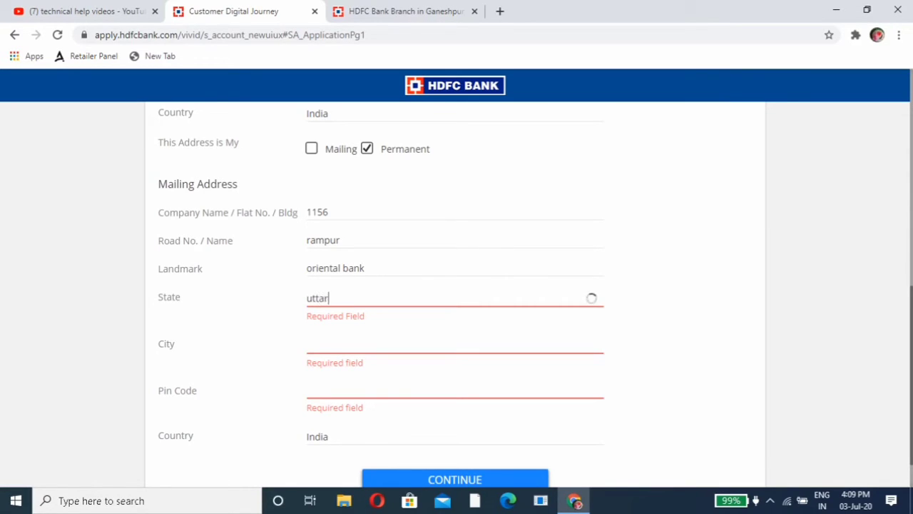
type("ak")
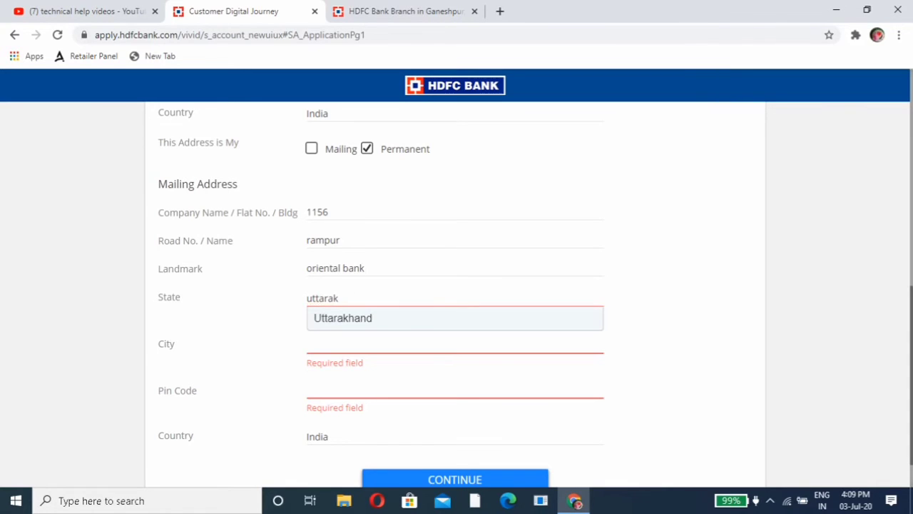
key("Return")
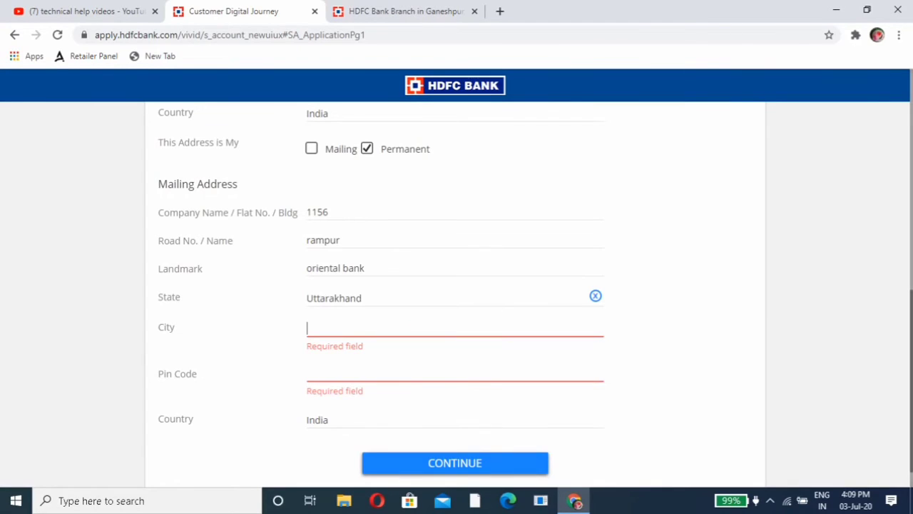
type("roor")
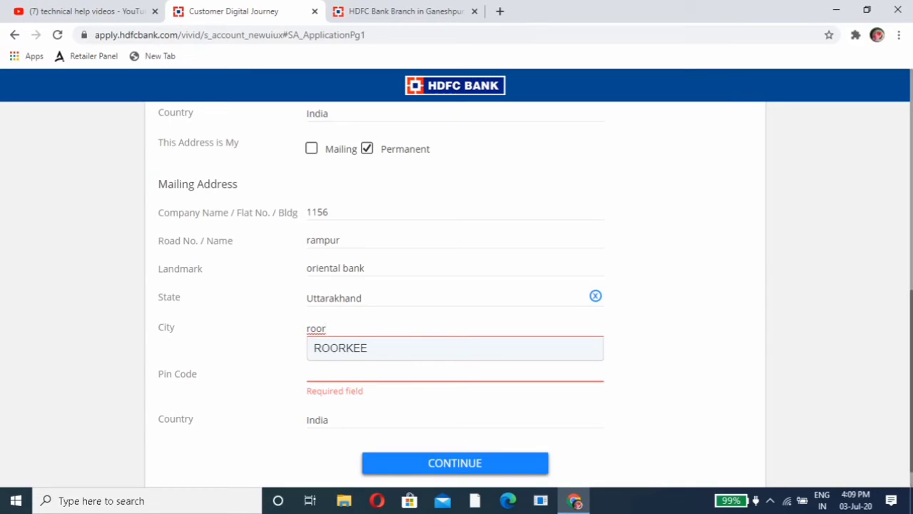
key("Down")
key("Return")
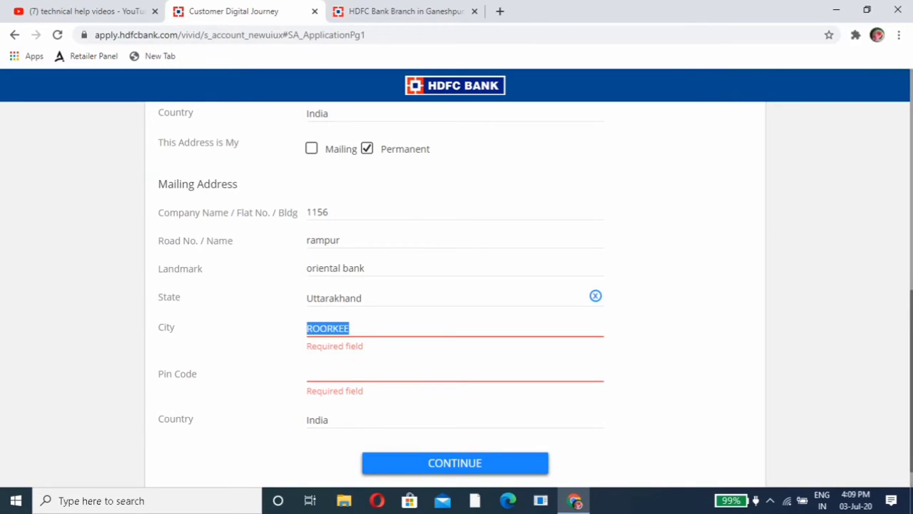
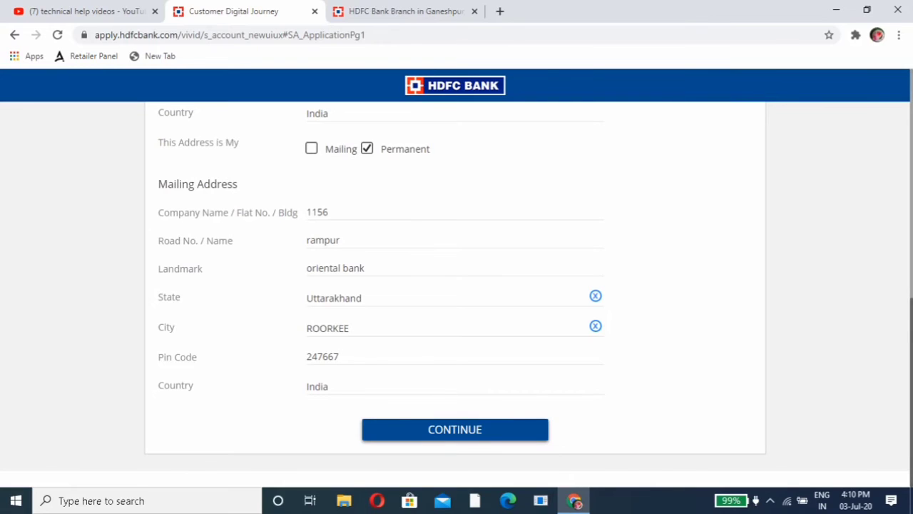
left_click(454, 428)
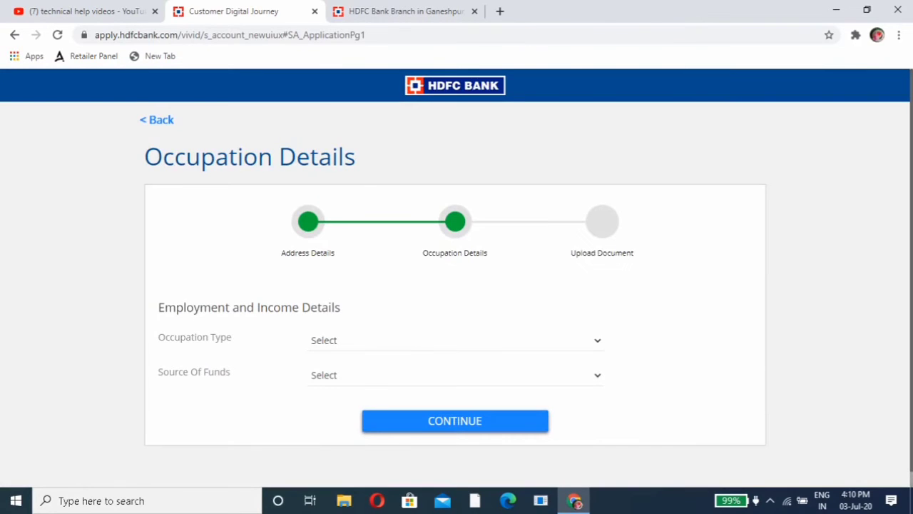
- Set Occupation Type to Student and Source Of Funds to Business Income
left_click(455, 340)
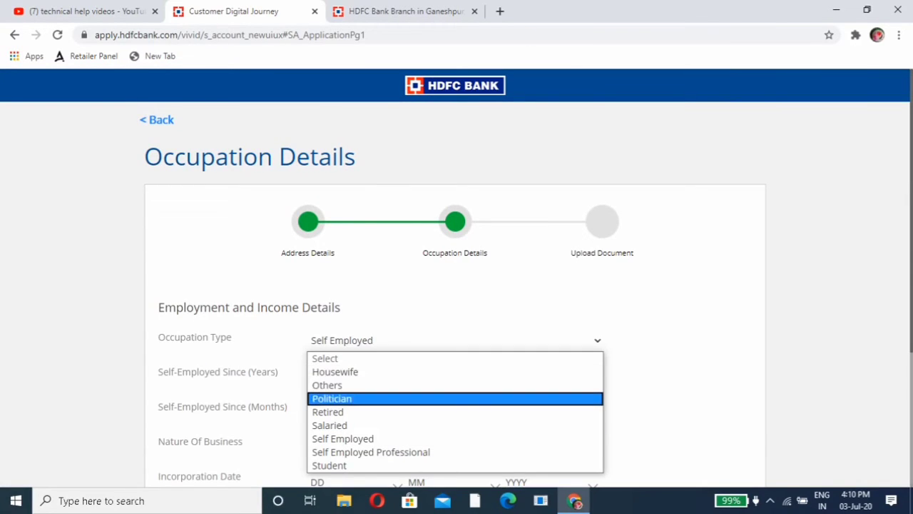
key("Down")
key("Down")
key("Down")
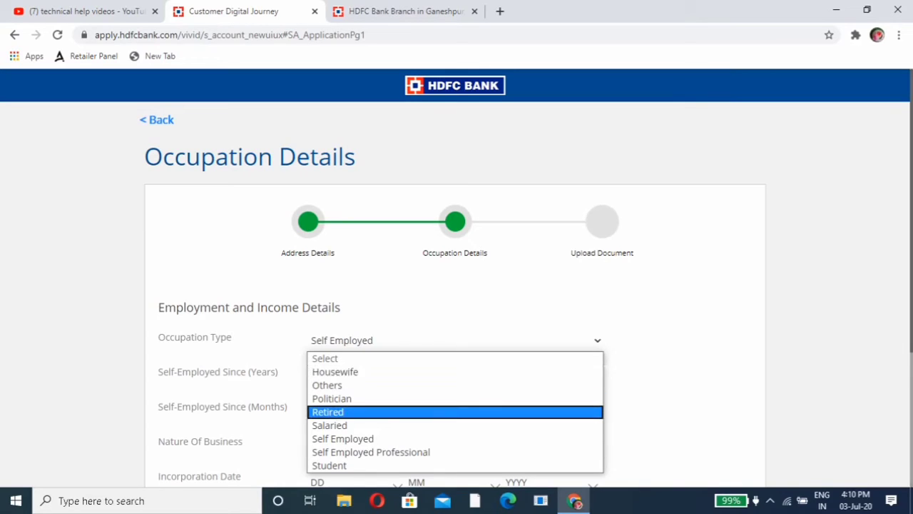
key("Down")
key("Down")
key("Down")
key("Down")
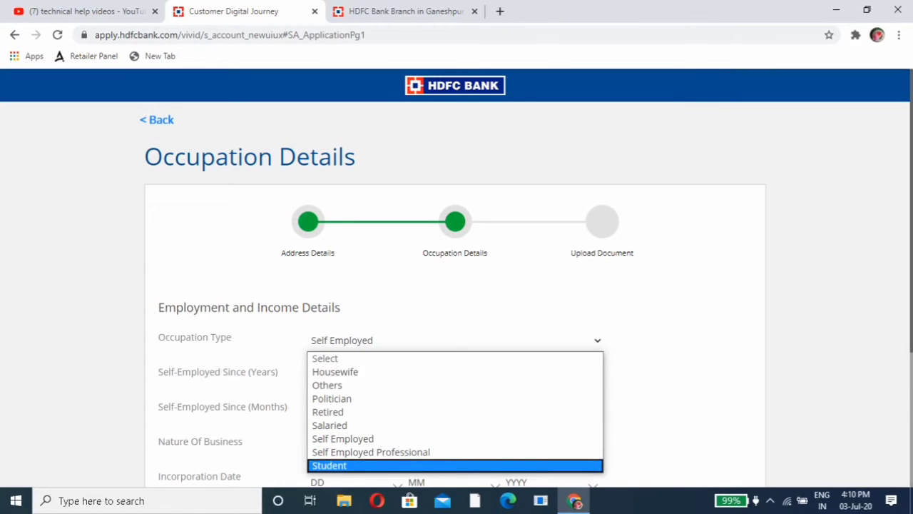
key("Return")
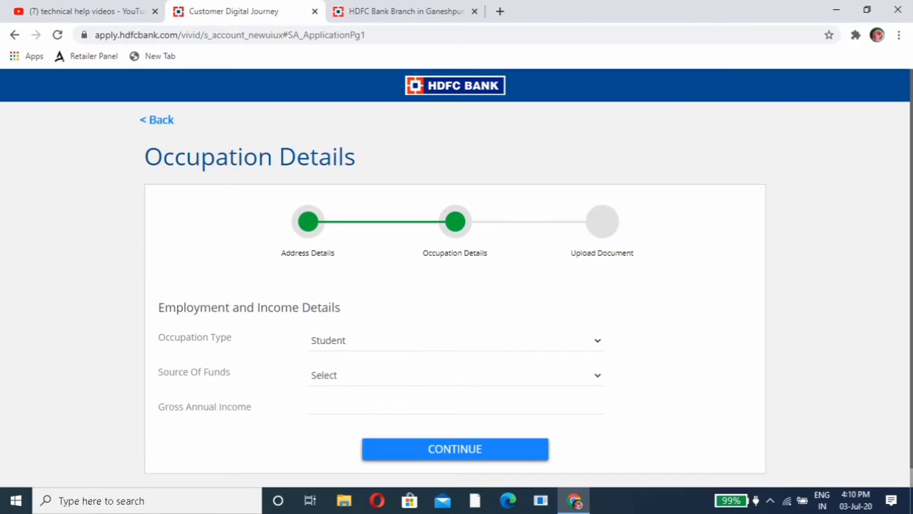
key("alt+Down")
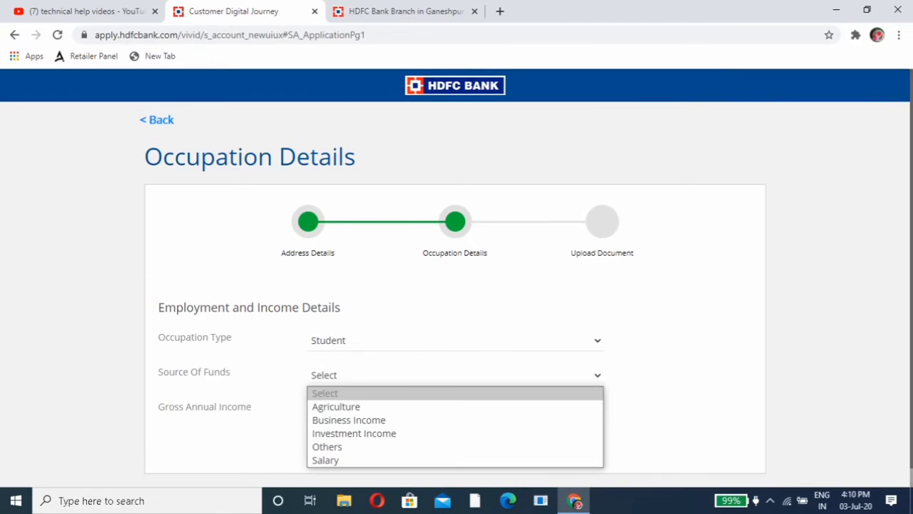
key("Down")
key("Down")
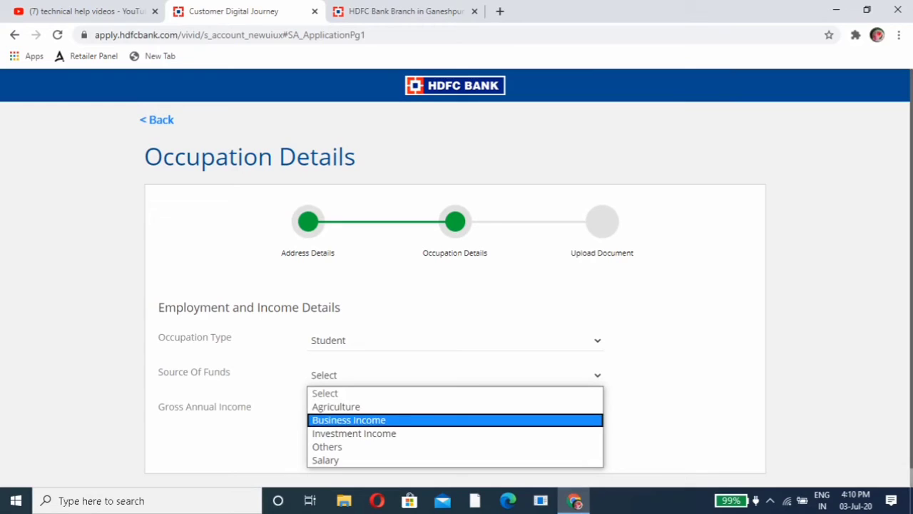
key("Down")
key("Down")
key("Down")
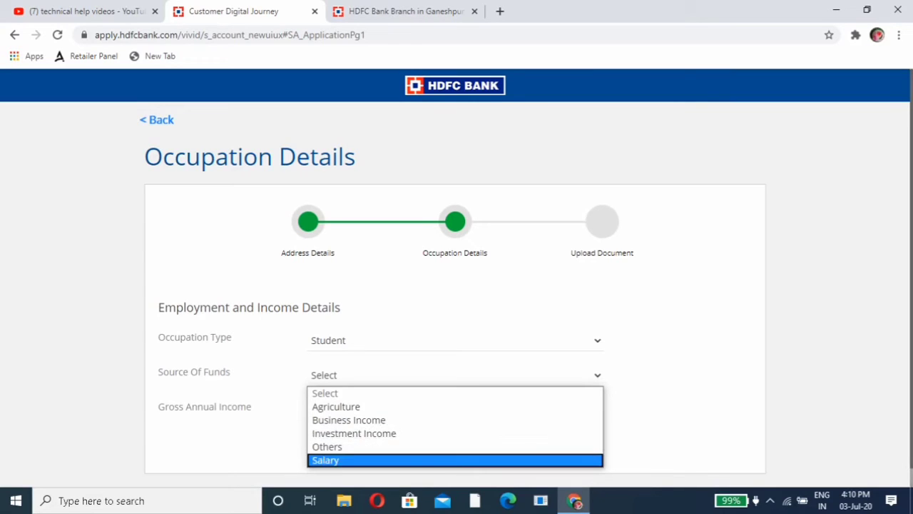
key("Up")
key("Up")
key("Up")
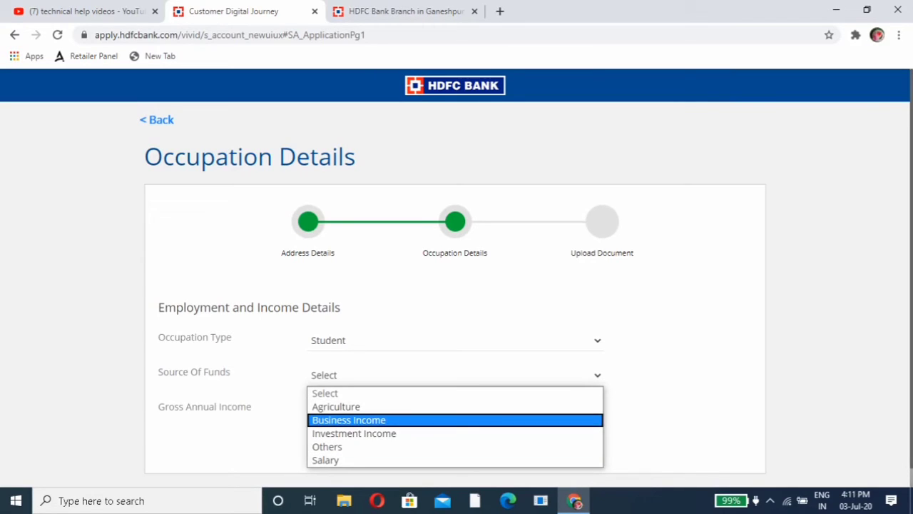
key("Return")
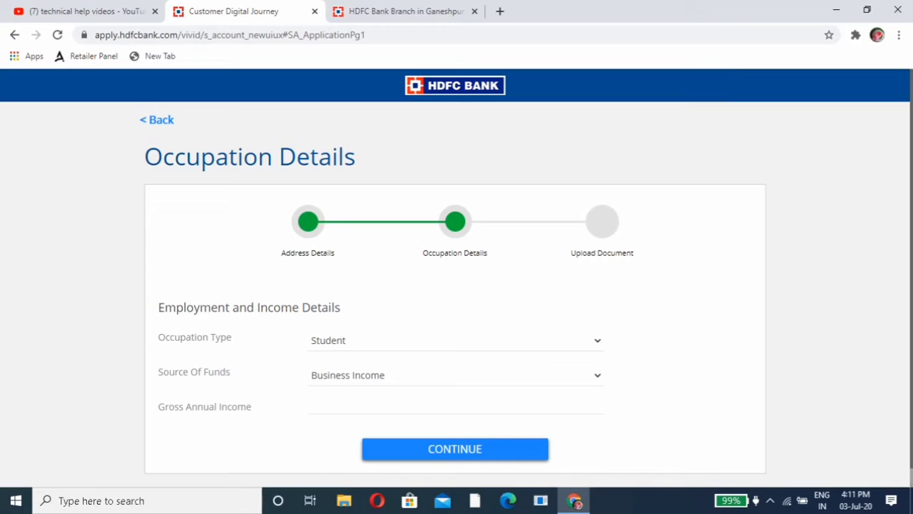
- Enter 100000 as gross annual income and continue to Upload Document
type("5")
key("BackSpace")
type("100000")
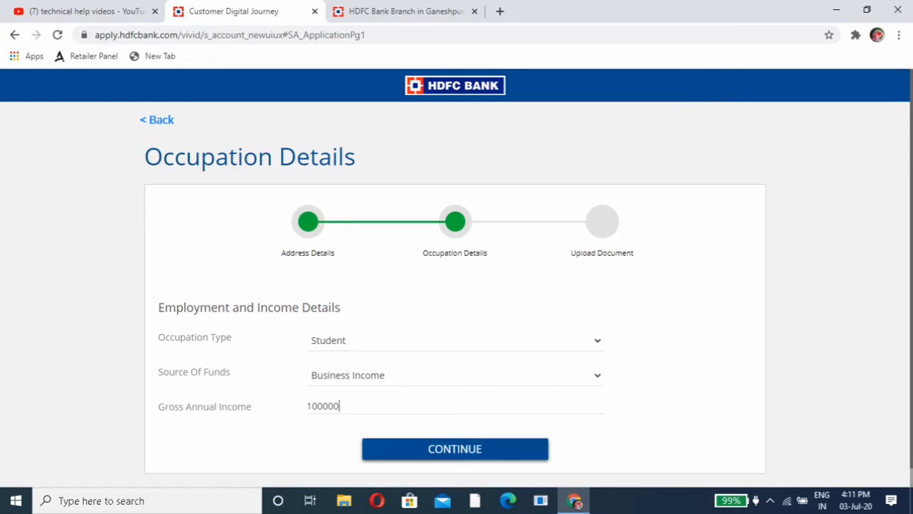
key("Tab")
key("Return")
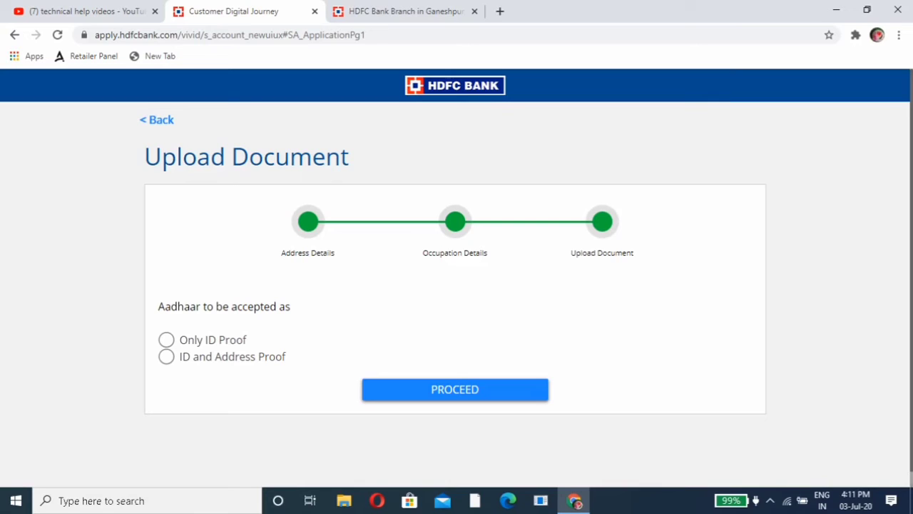
- Accept Aadhaar as ID and Address Proof and proceed to Nominee Details
left_click(167, 356)
left_click(455, 389)
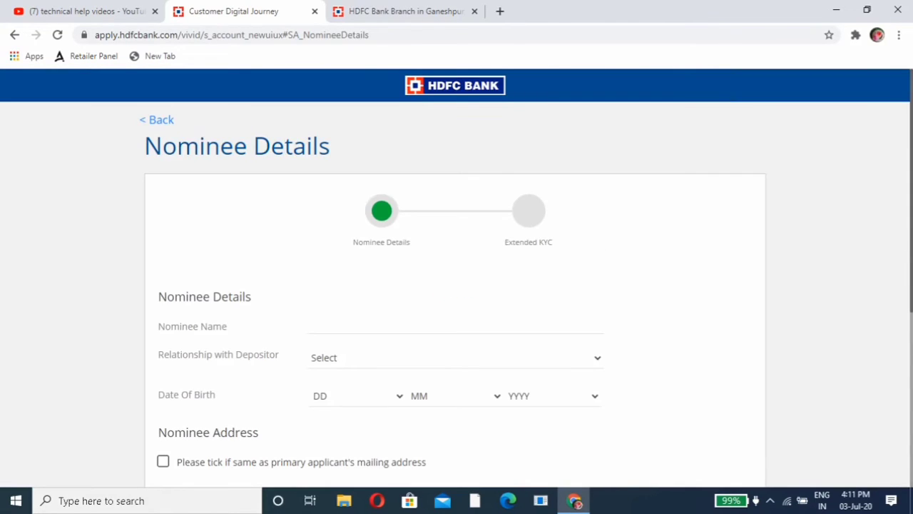
- Enter the nominee's name and choose Brother as relationship with depositor
scroll(457, 300, "down", 1)
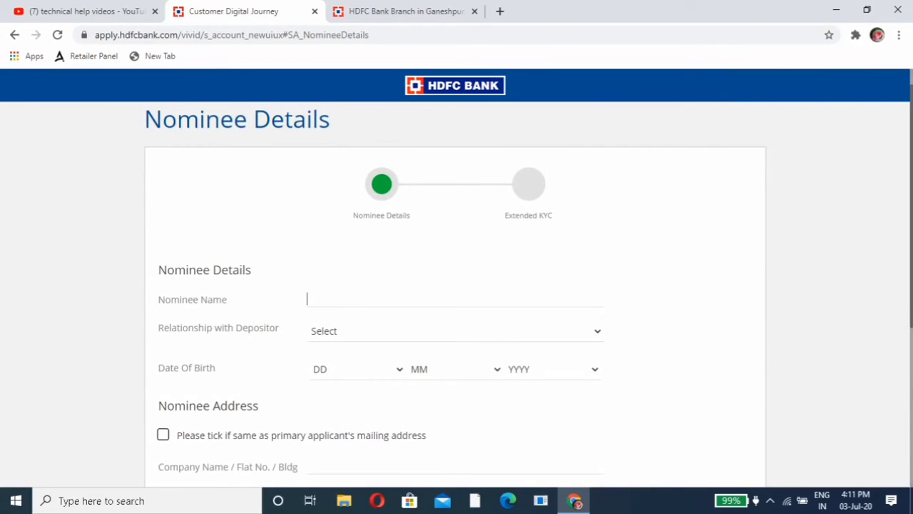
type("farhan")
left_click(455, 330)
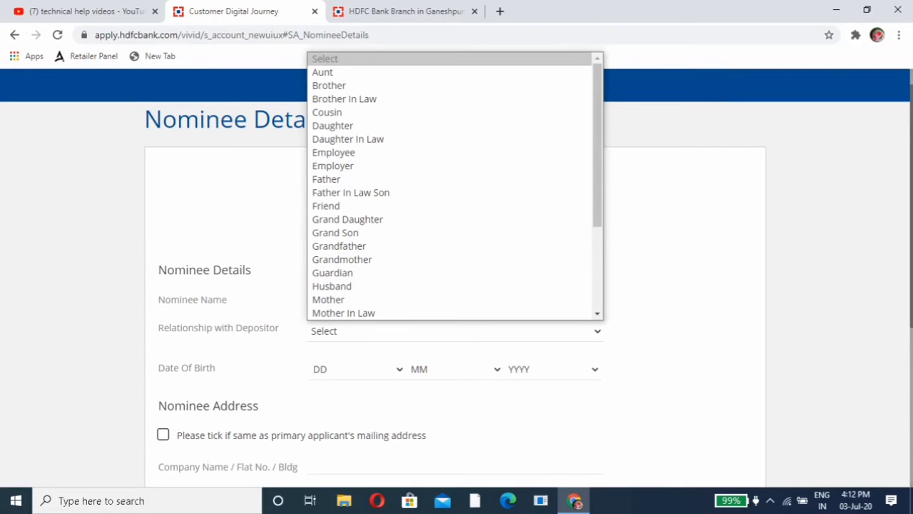
key("b")
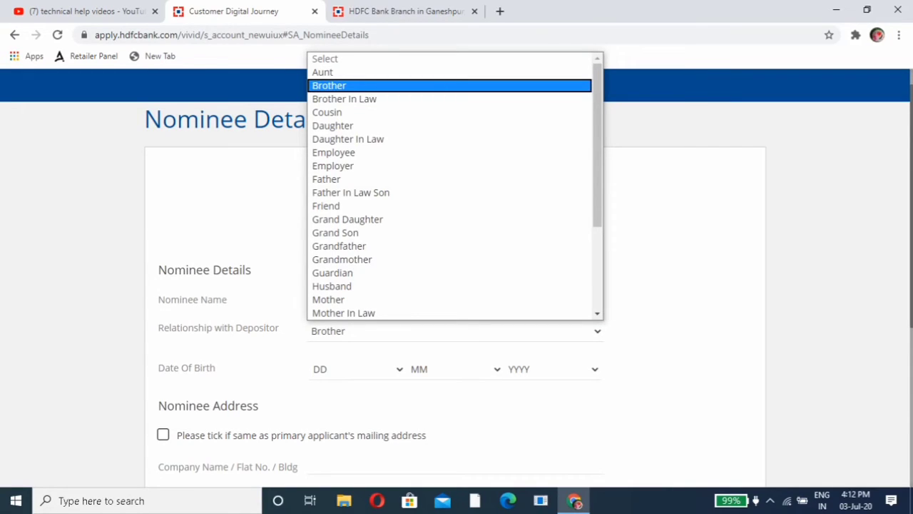
key("Return")
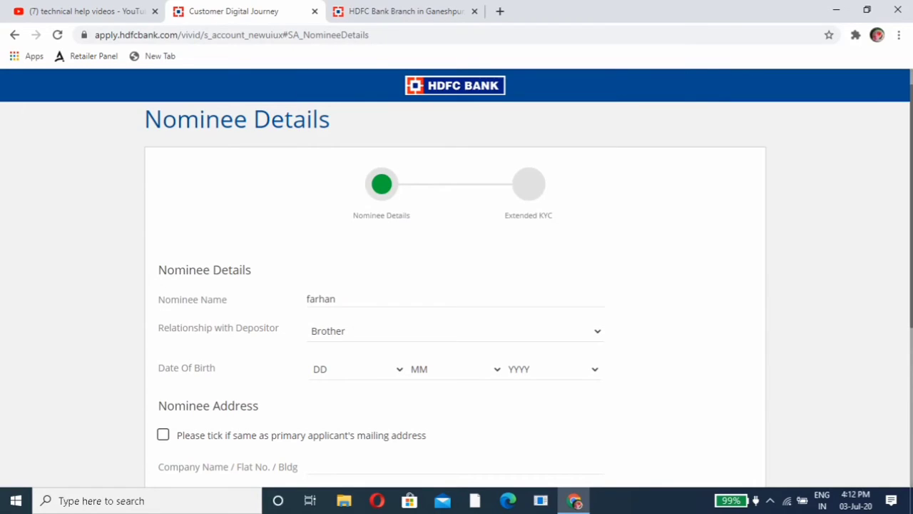
- Set the nominee's birth day to 3 and month to 8
key("Tab")
key("alt+Down")
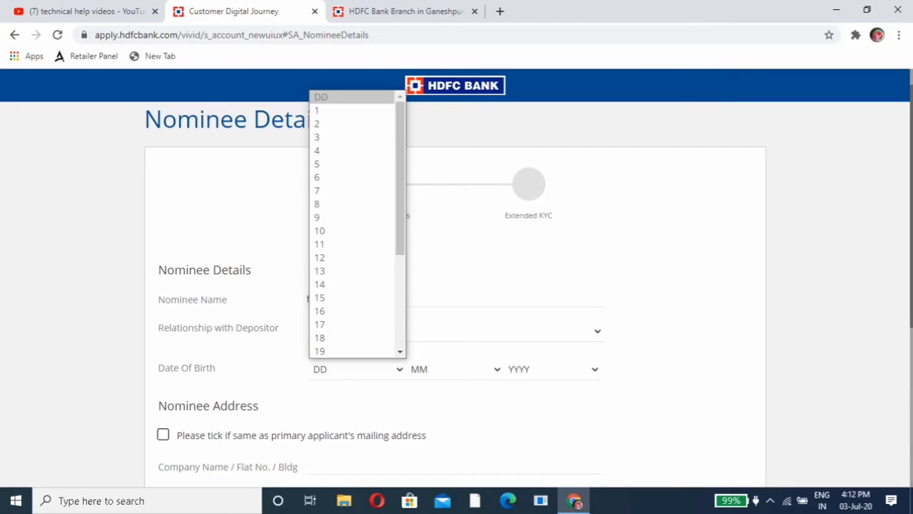
key("7")
key("Up")
key("Up")
key("Up")
key("Up")
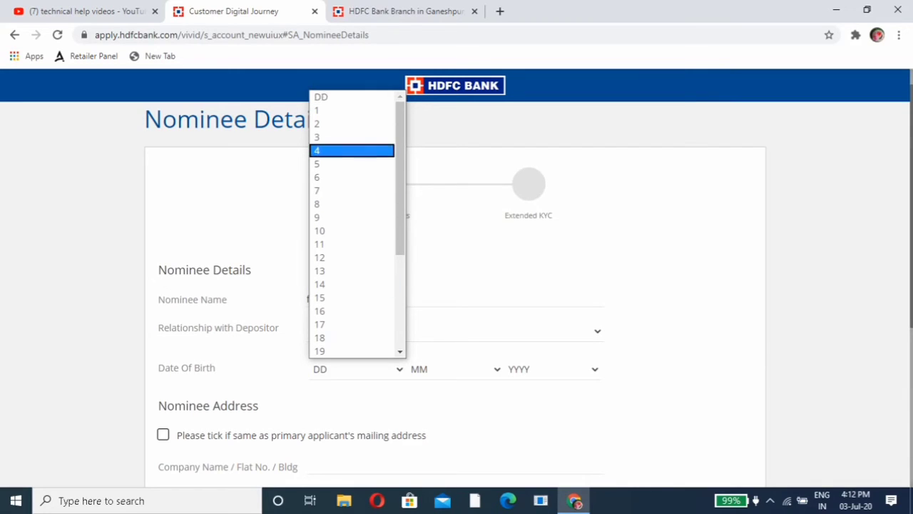
key("Return")
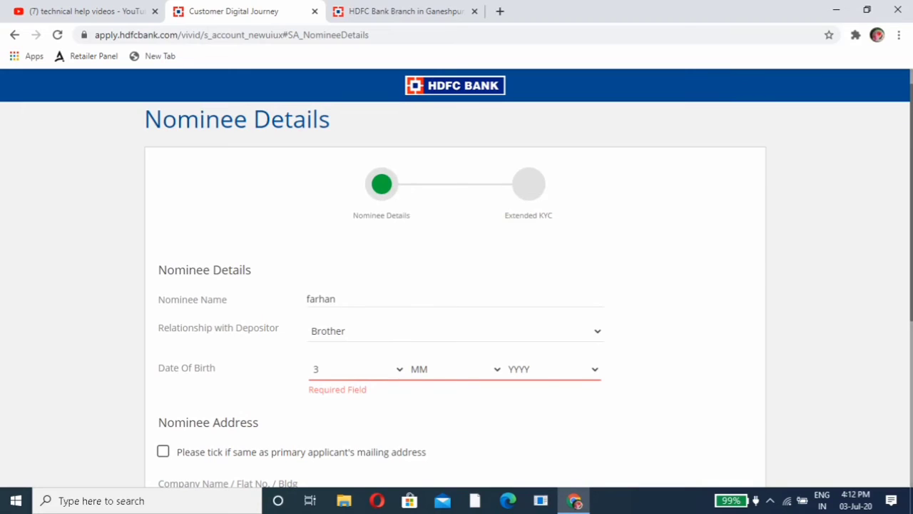
key("alt+Down")
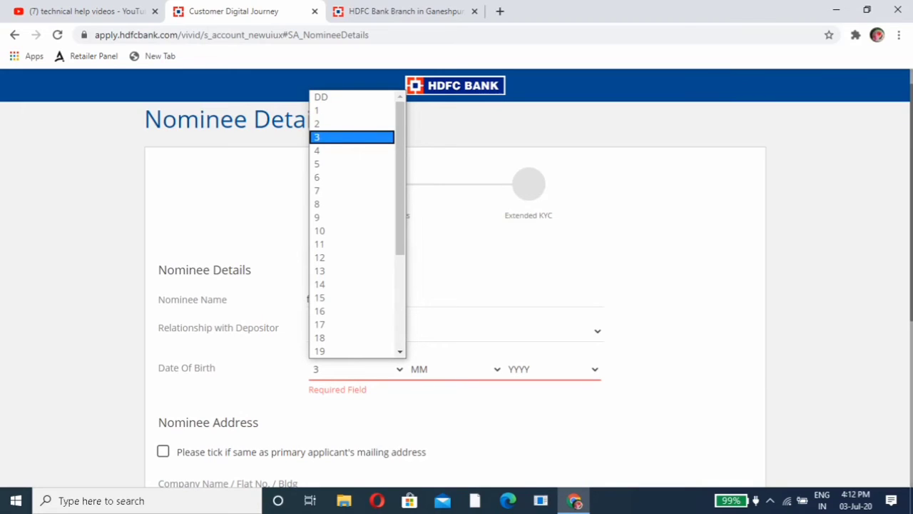
key("Tab")
key("alt+Down")
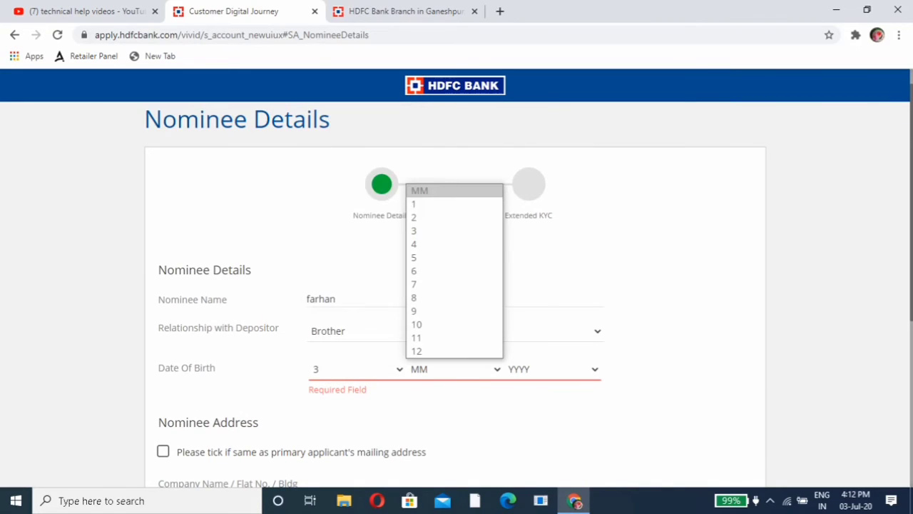
key("End")
key("8")
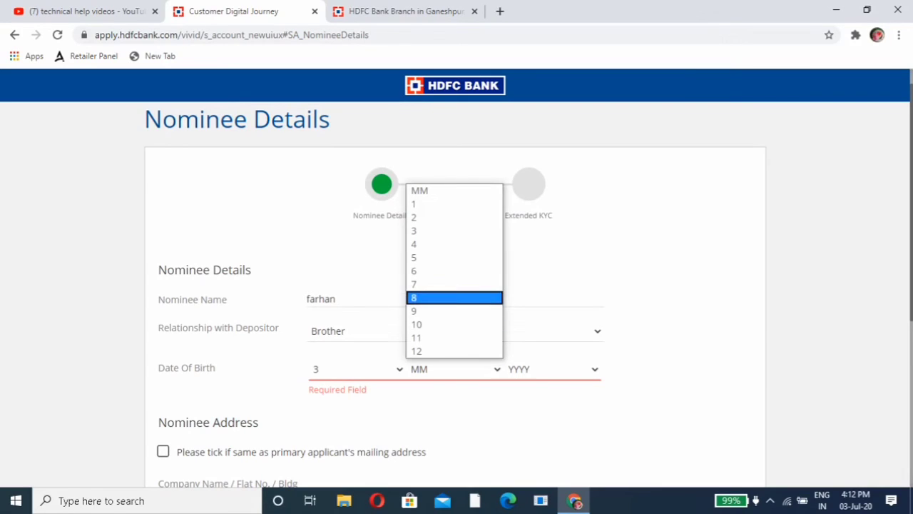
key("Return")
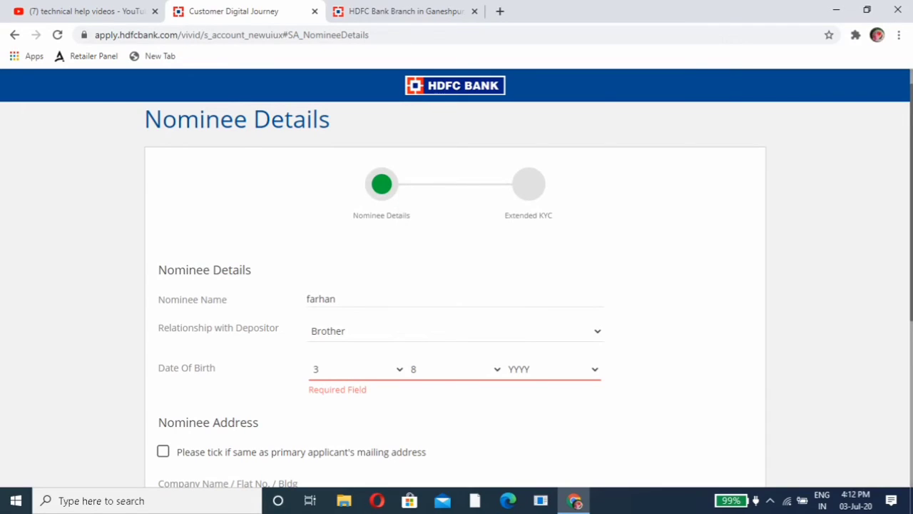
- Set the nominee's birth year to 2009
key("Tab")
key("alt+Down")
type("2008")
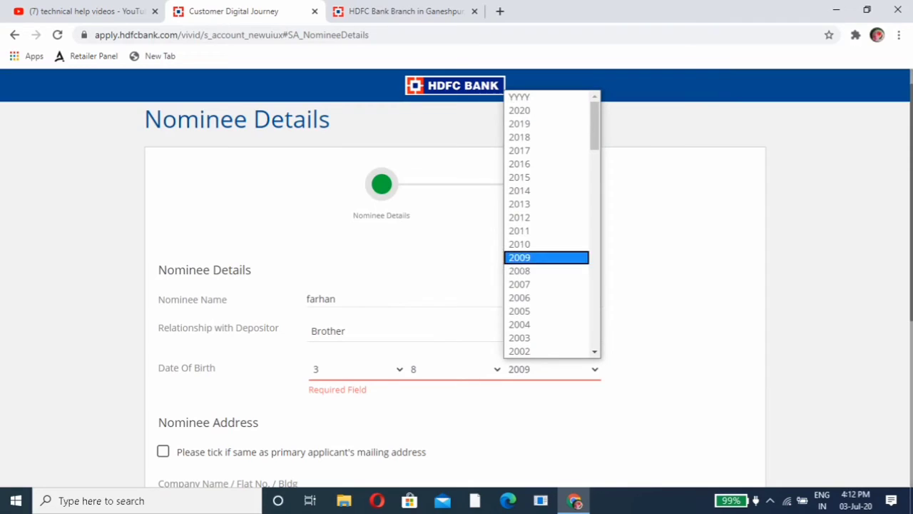
key("Return")
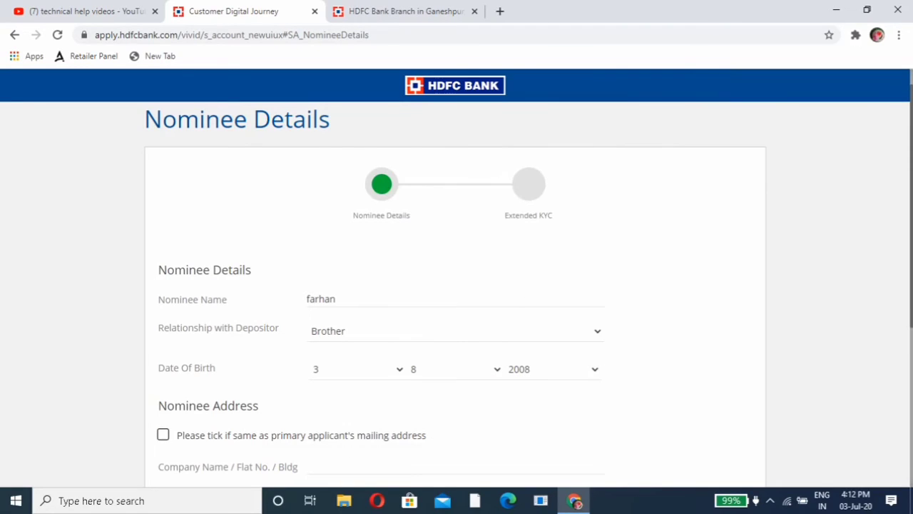
key("alt+Down")
key("Down")
key("Up")
key("Up")
key("Escape")
scroll(456, 285, "down", 1)
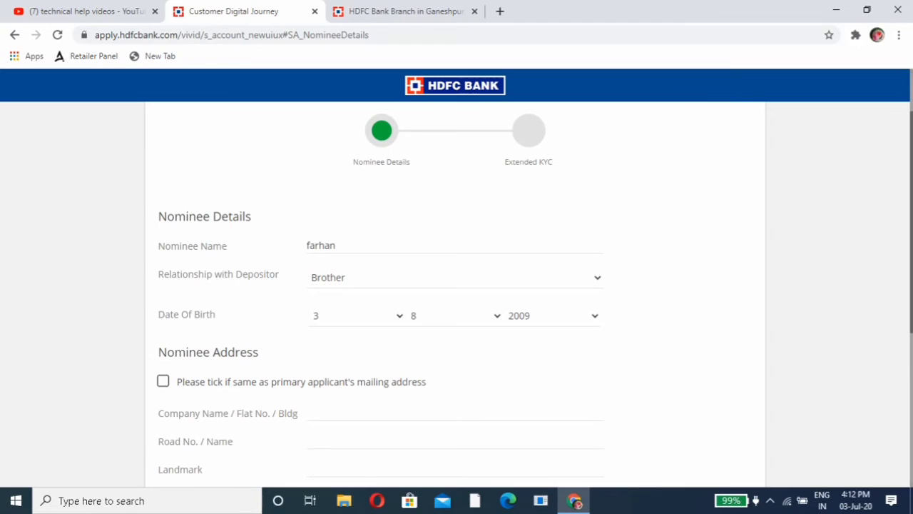
- Reuse the mailing address as the nominee's address
left_click(162, 381)
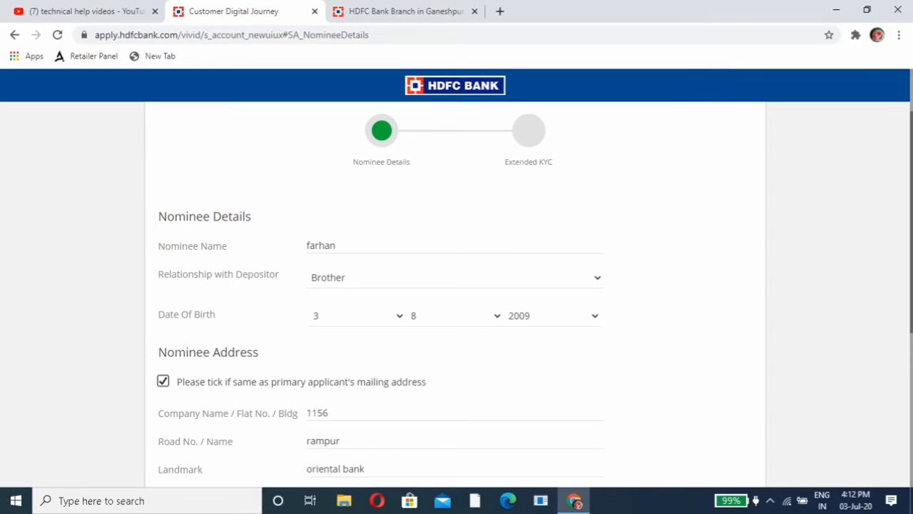
scroll(457, 293, "down", 1)
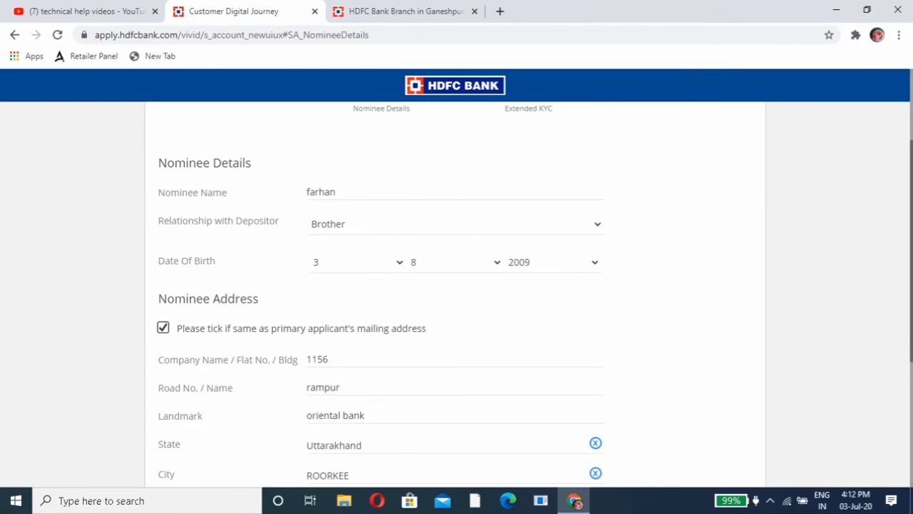
scroll(456, 292, "down", 3)
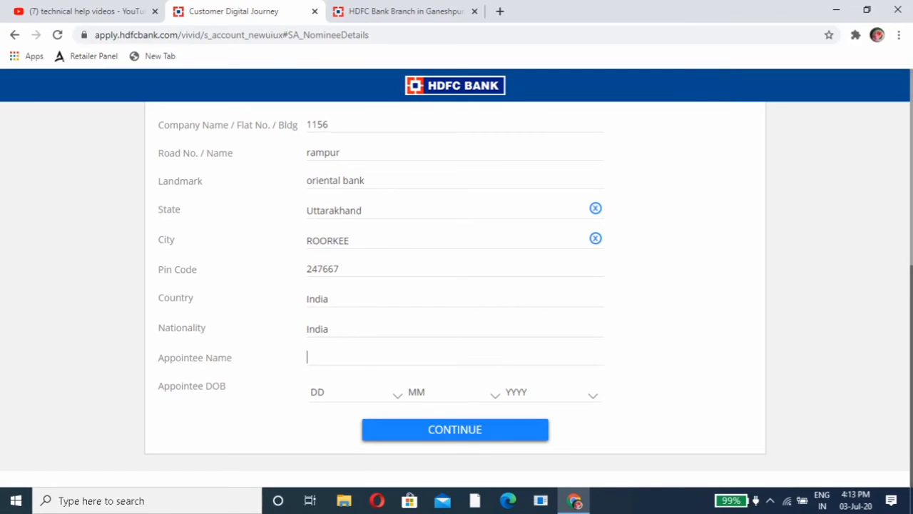
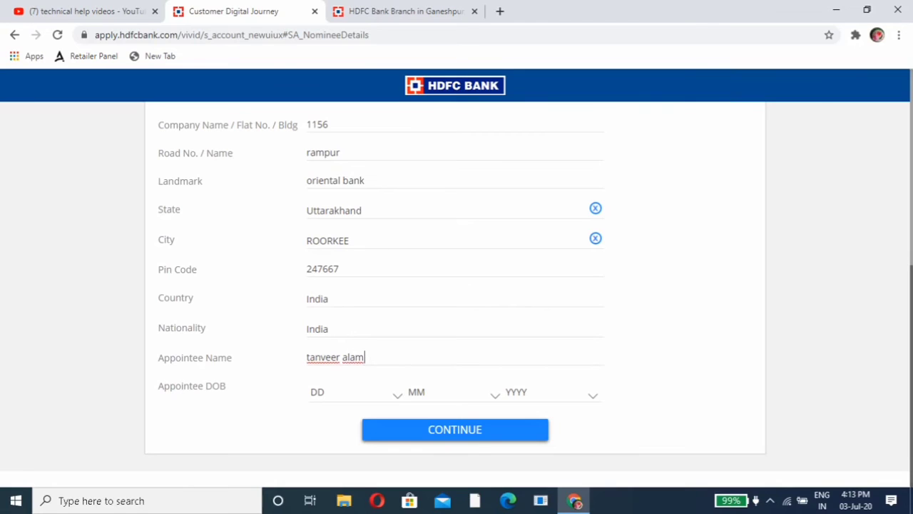
- Enter the appointee's name, correcting it once
left_click(353, 392)
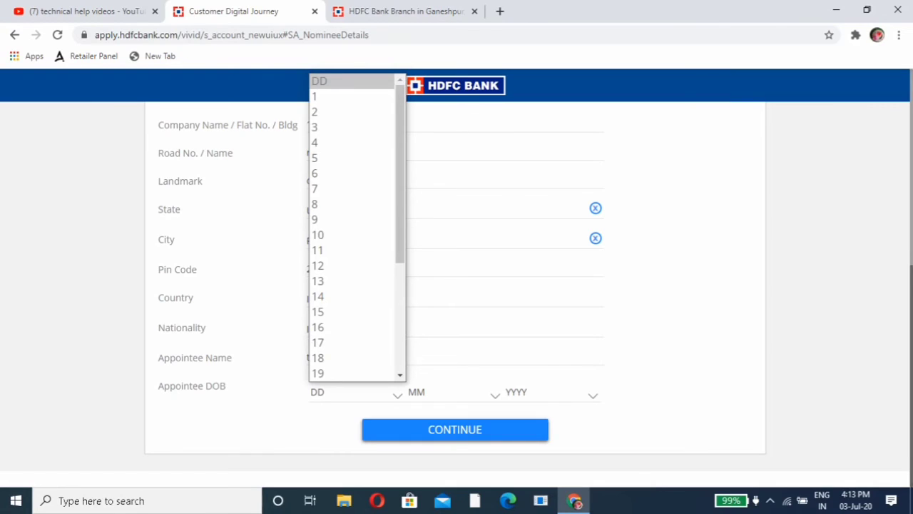
key("Escape")
key("BackSpace")
key("BackSpace")
key("BackSpace")
key("BackSpace")
key("BackSpace")
key("BackSpace")
key("BackSpace")
key("BackSpace")
key("BackSpace")
key("BackSpace")
key("BackSpace")
key("BackSpace")
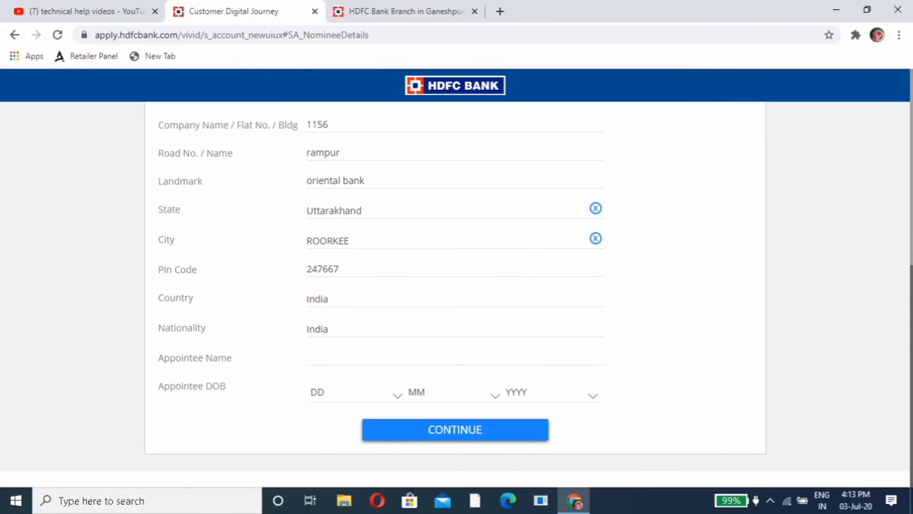
type("sayam")
key("Tab")
- Set the appointee's date of birth to 1 / 10 / 2001
key("alt+Down")
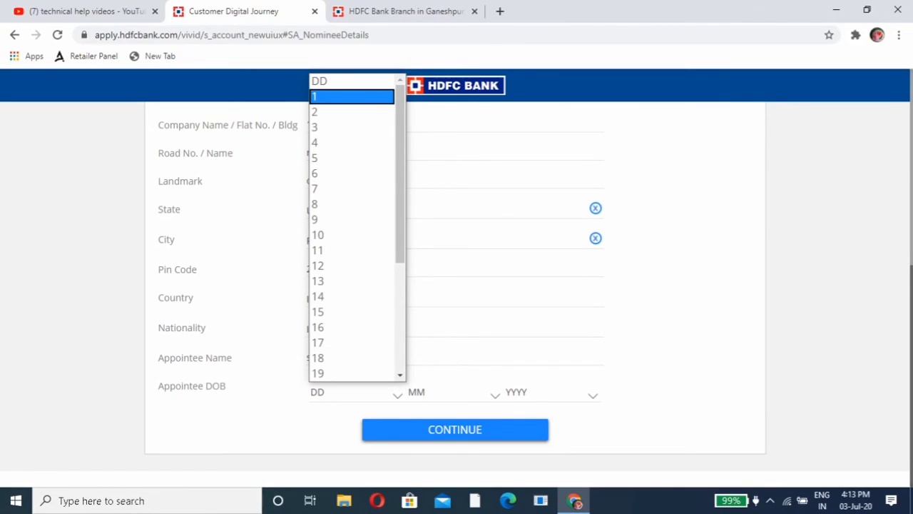
key("Return")
key("Tab")
key("alt+Down")
key("End")
key("Up")
key("Up")
key("Return")
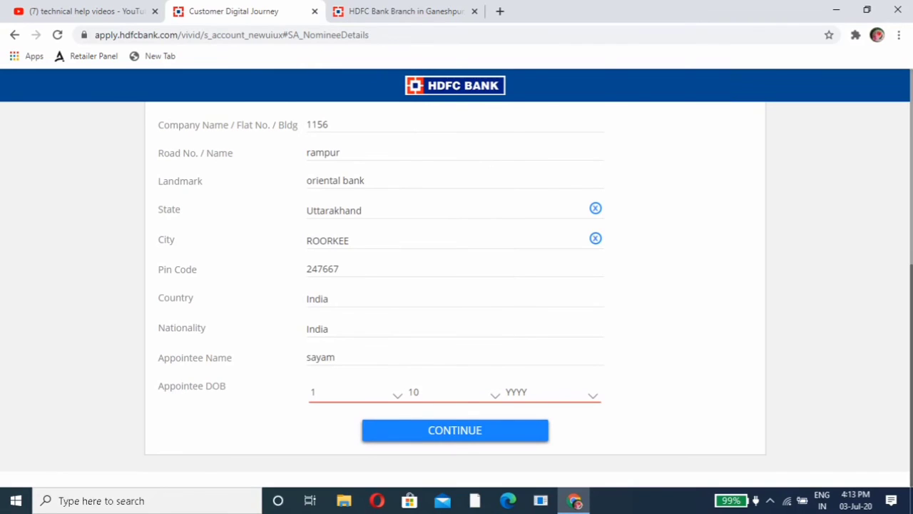
key("Tab")
key("alt+Down")
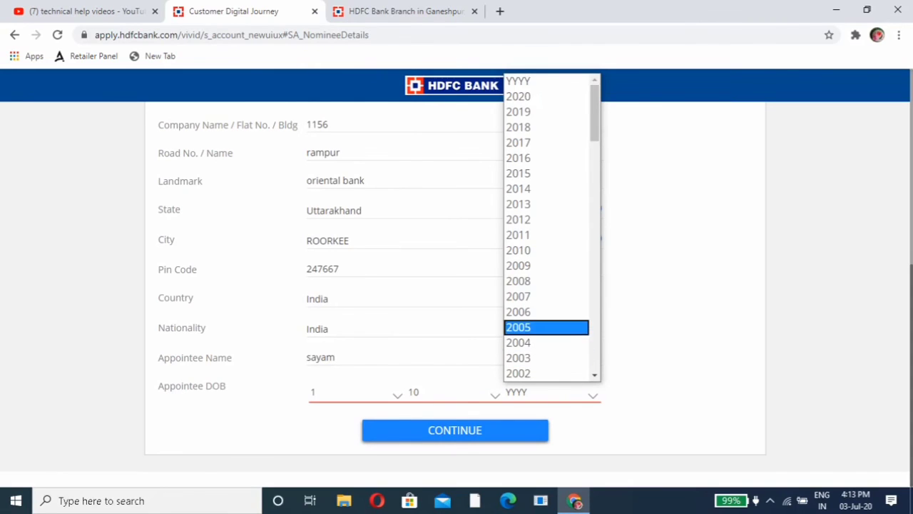
scroll(546, 227, "down", 6)
key("Down")
key("Down")
key("Return")
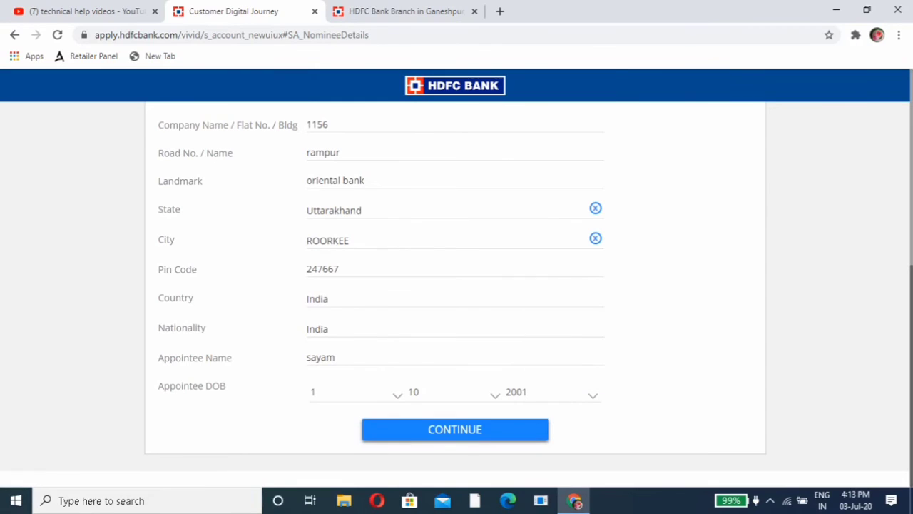
key("Tab")
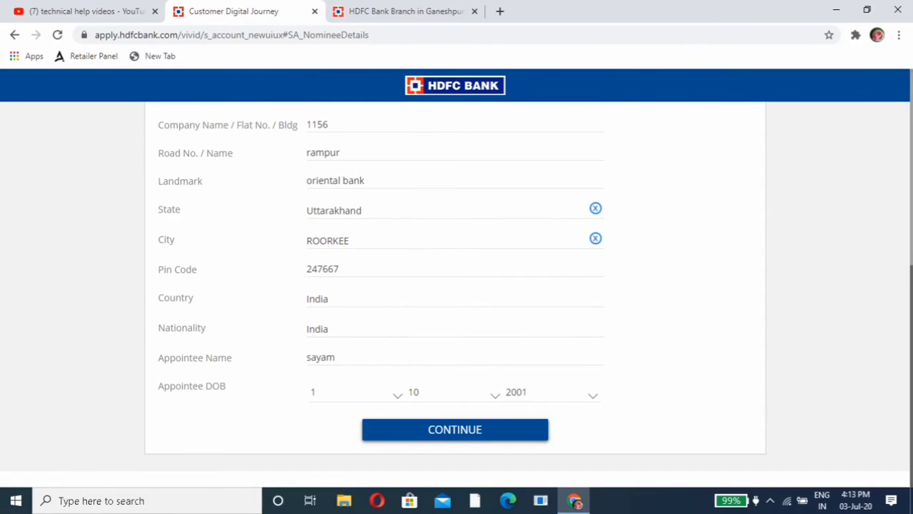
- After the age error, replace the appointee's name with a different adult's name
key("Return")
key("BackSpace")
key("BackSpace")
key("BackSpace")
key("BackSpace")
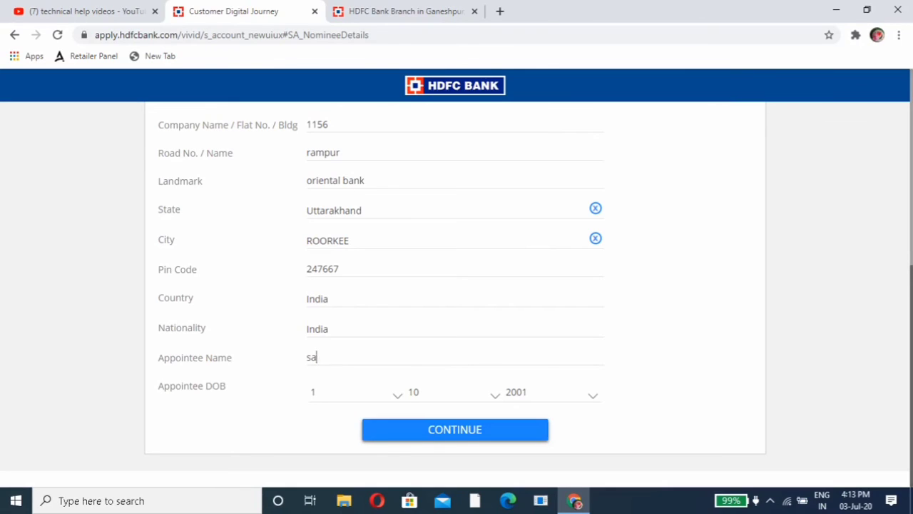
key("BackSpace")
type("Afee")
key("BackSpace")
key("BackSpace")
key("BackSpace")
- Change the appointee's birth day to 14 and month to 4
left_click(353, 392)
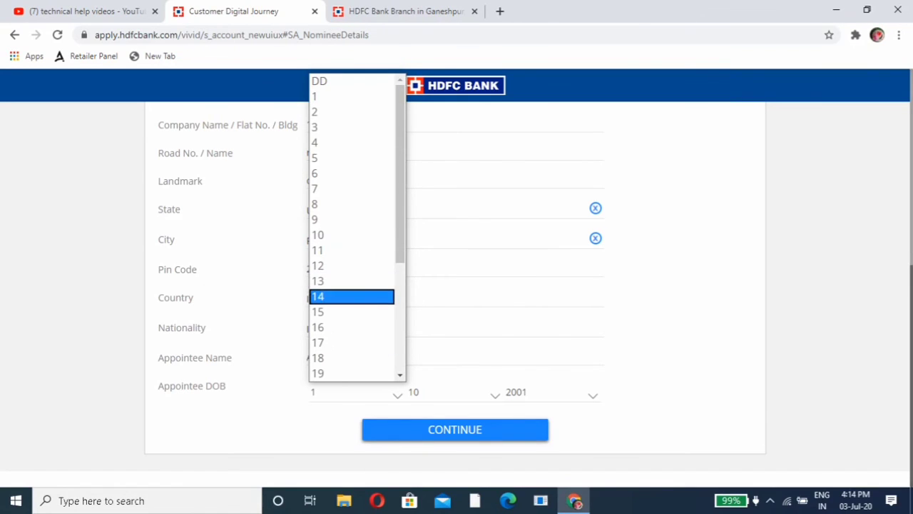
key("Escape")
left_click(449, 392)
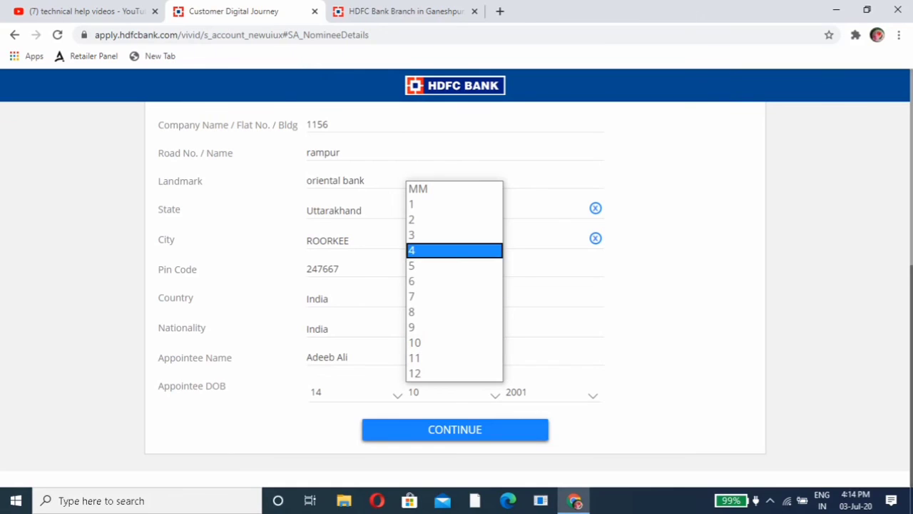
left_click(455, 250)
left_click(550, 392)
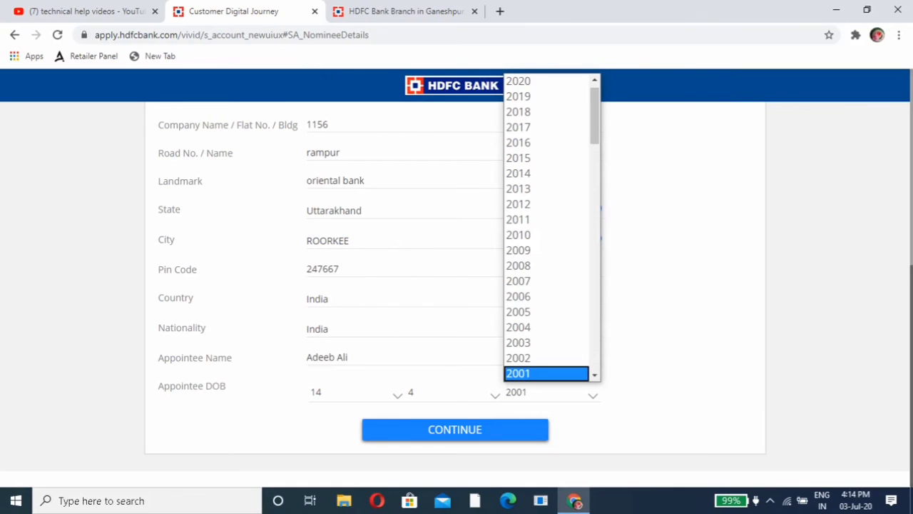
scroll(552, 227, "down", 6)
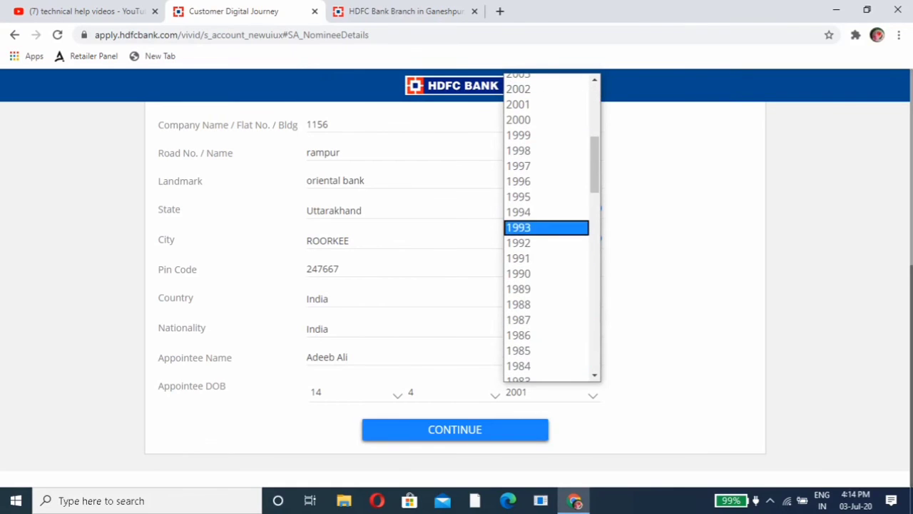
key("Escape")
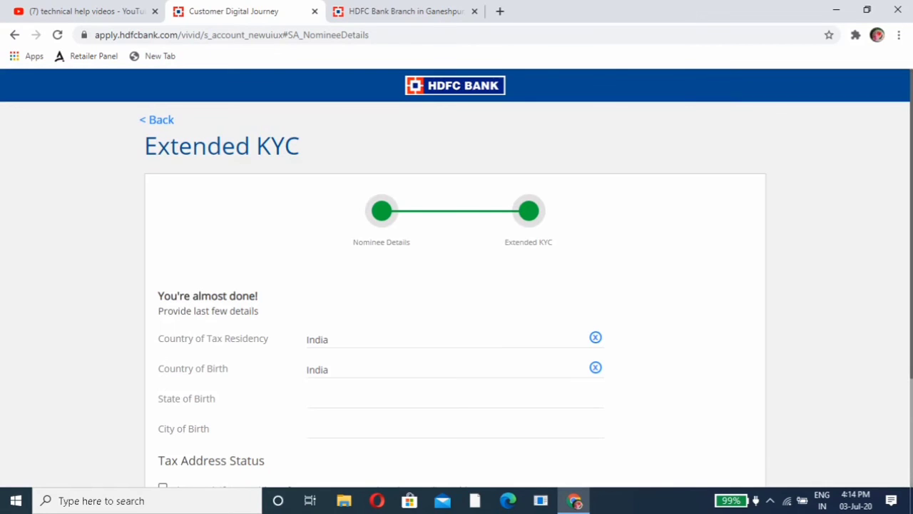
- Set state of birth to Uttarakhand and city of birth to ROORKEE
scroll(455, 292, "down", 2)
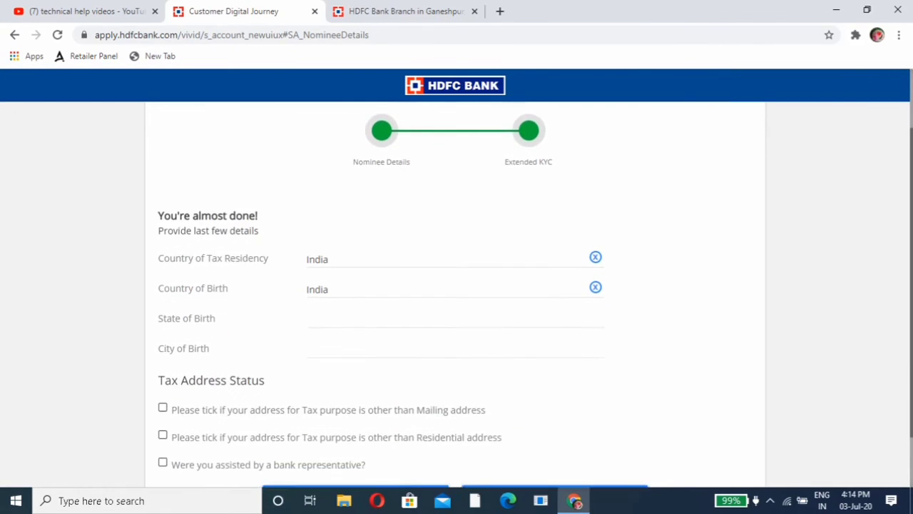
left_click(307, 293)
type("utt")
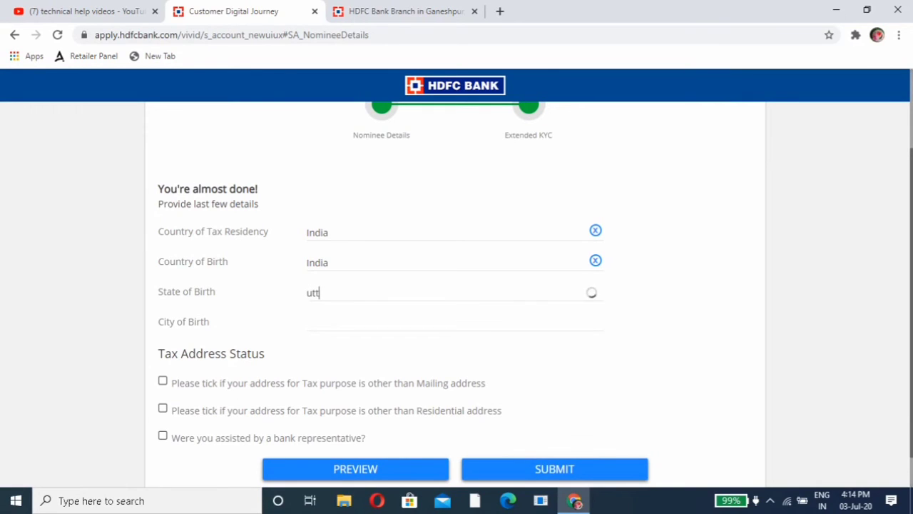
key("Down")
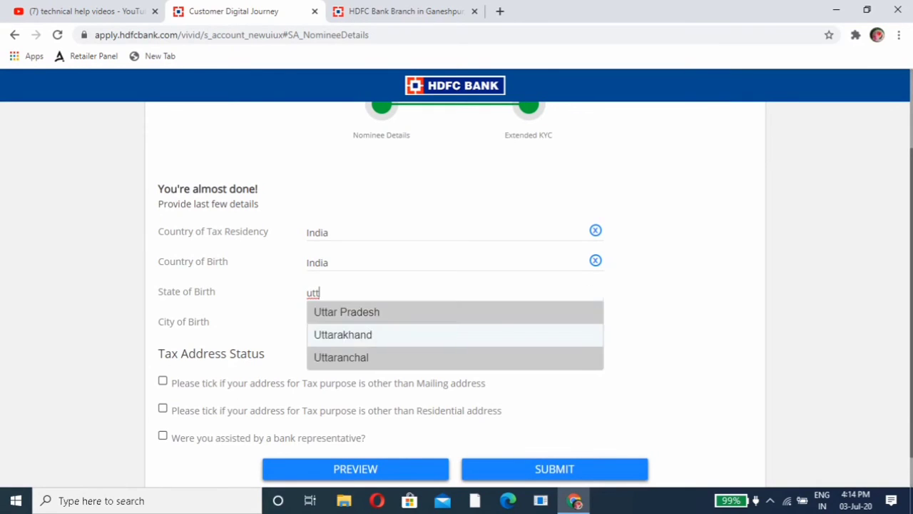
key("Return")
left_click(308, 322)
type("roo")
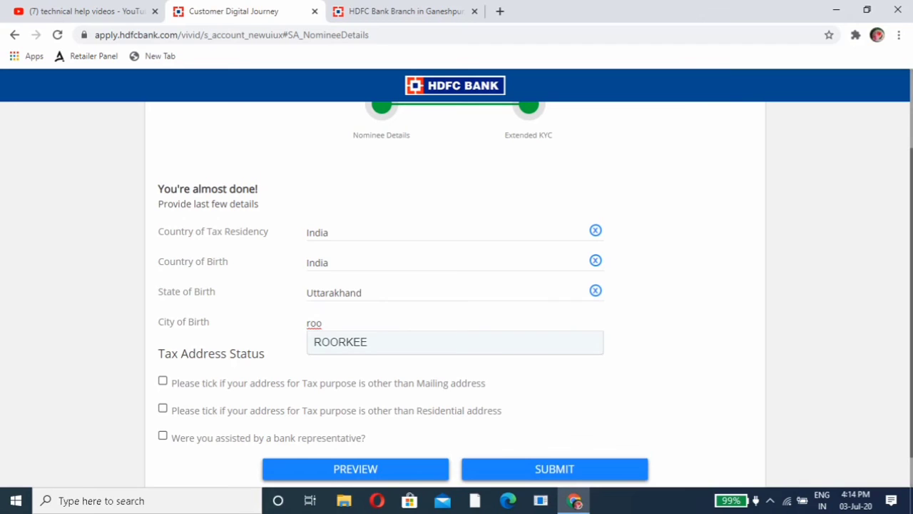
key("Return")
- Tick the option that the tax address differs from the residential address
scroll(455, 286, "up", 2)
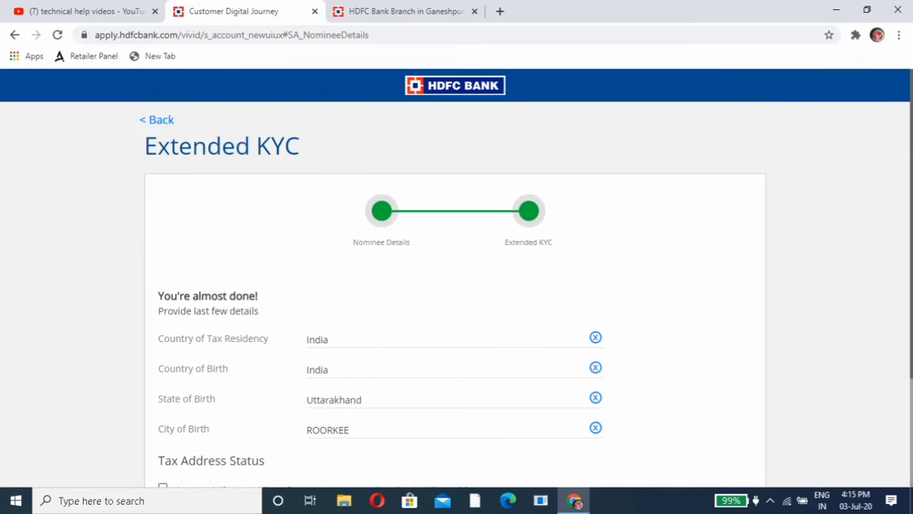
scroll(455, 285, "down", 2)
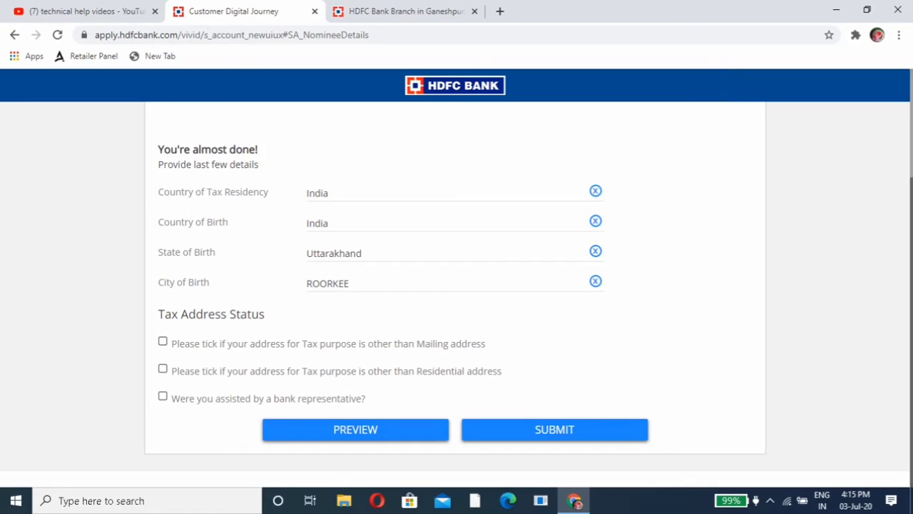
left_click(162, 368)
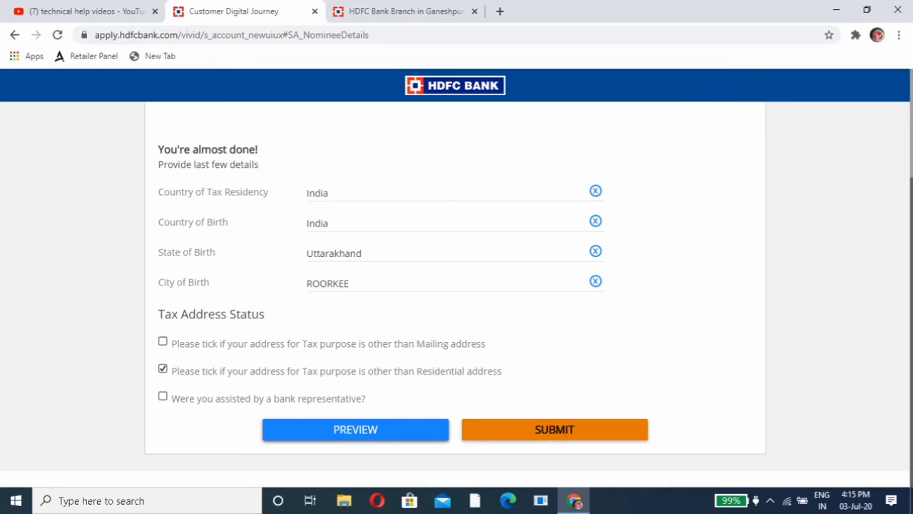
- Submit the Basic Savings account application and scroll to Application Details
left_click(555, 429)
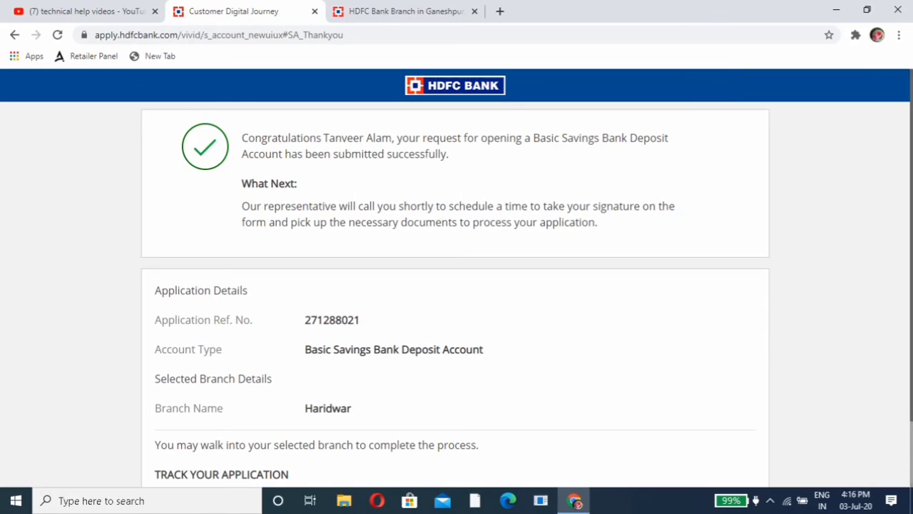
scroll(455, 285, "down", 1)
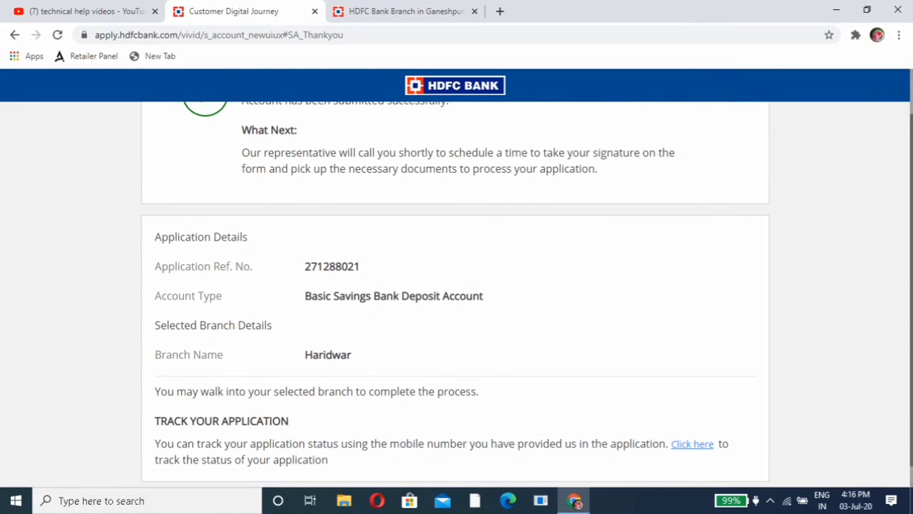
scroll(457, 292, "down", 1)
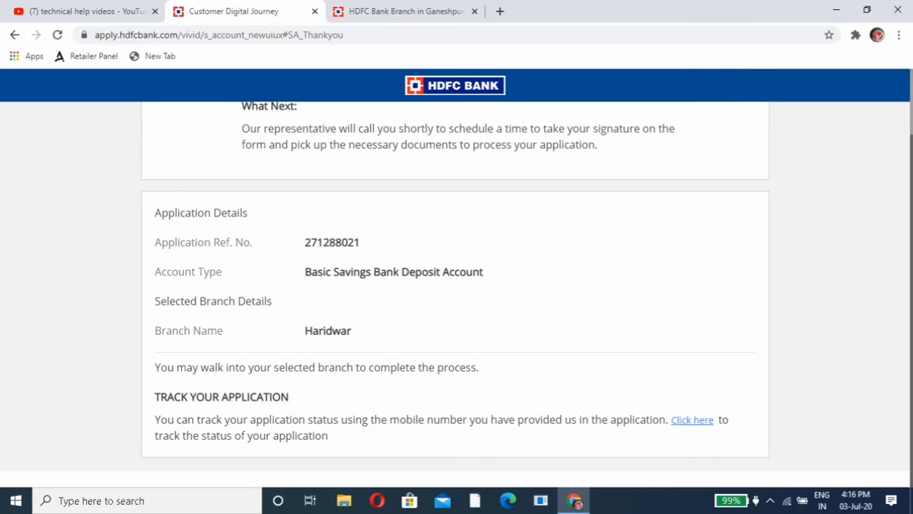
- Select the Application Ref. No. on the confirmation page
left_click_drag(361, 243, 305, 243)
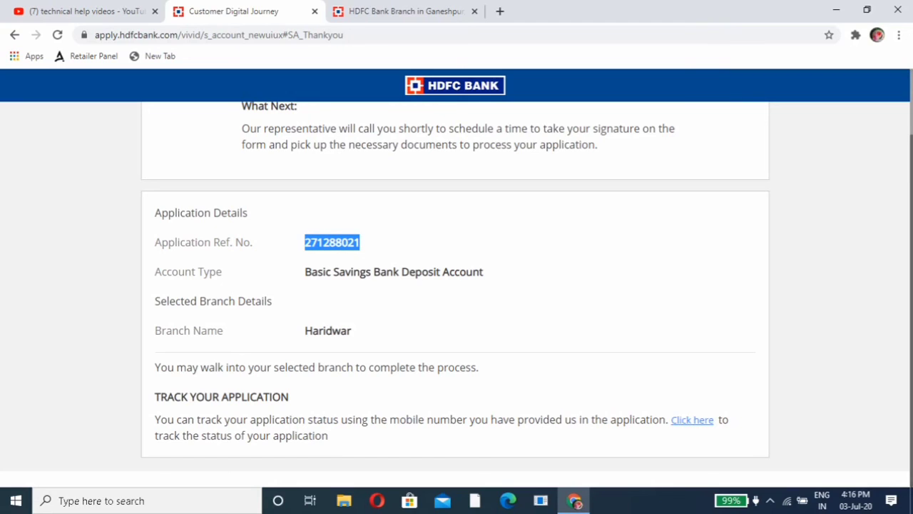
scroll(457, 295, "up", 1)
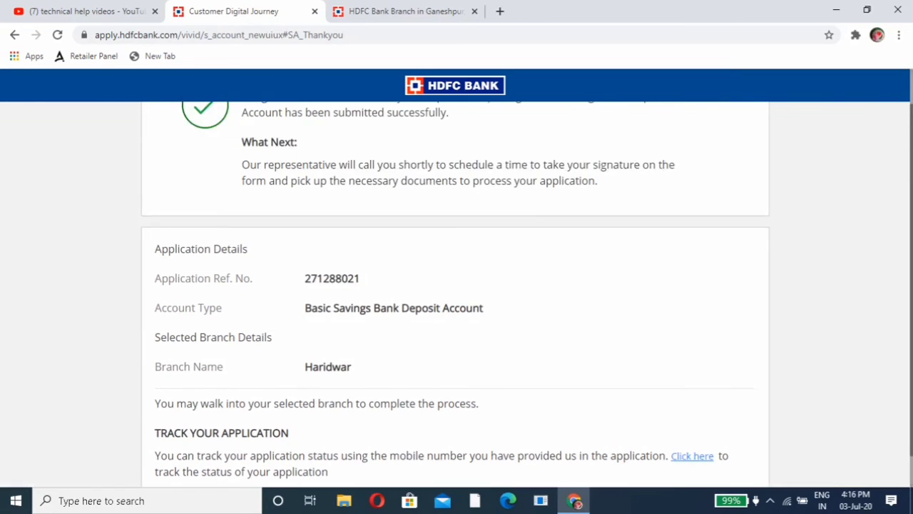
scroll(457, 295, "up", 1)
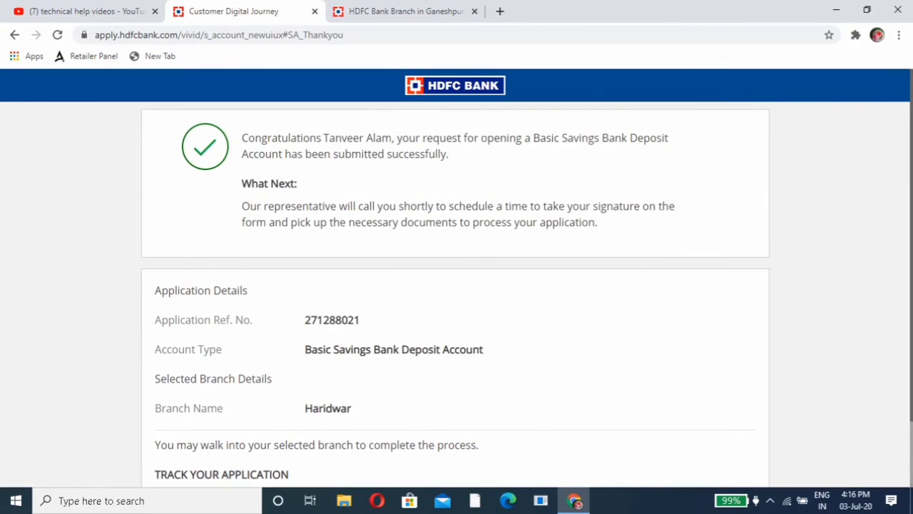